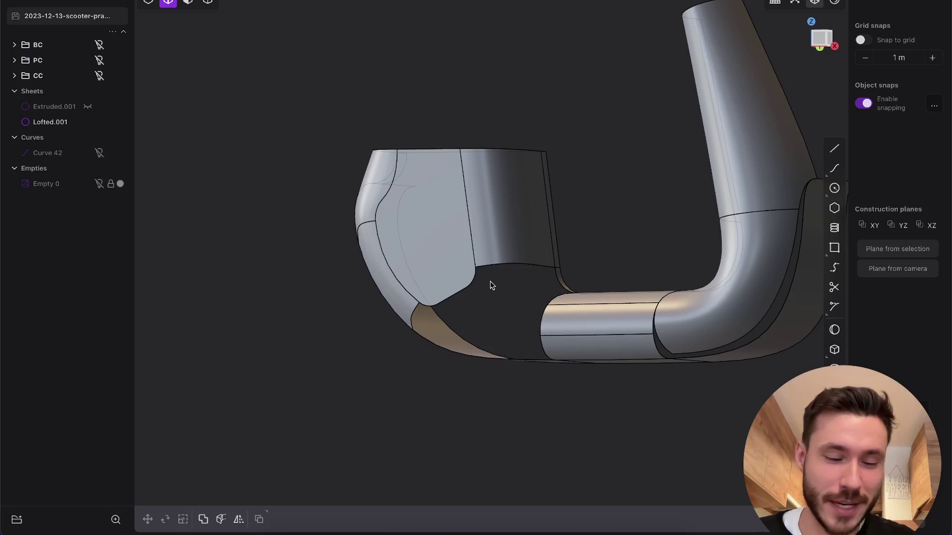
Delete the lengthwise edges dividing the rounded side surface of the horizontal footboard section
middle_click_drag(481, 234, 316, 185)
middle_click_drag(451, 292, 494, 133)
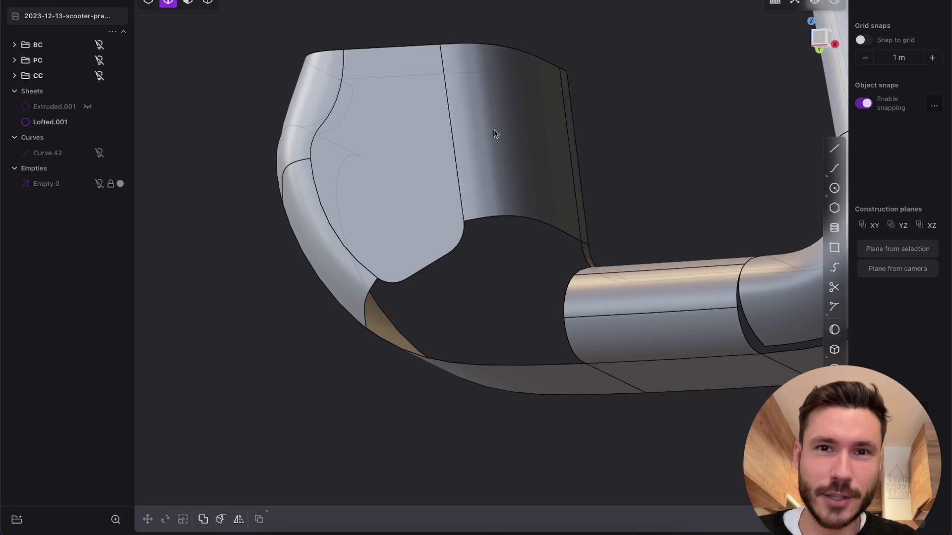
middle_click_drag(451, 167, 474, 257)
left_click(647, 299)
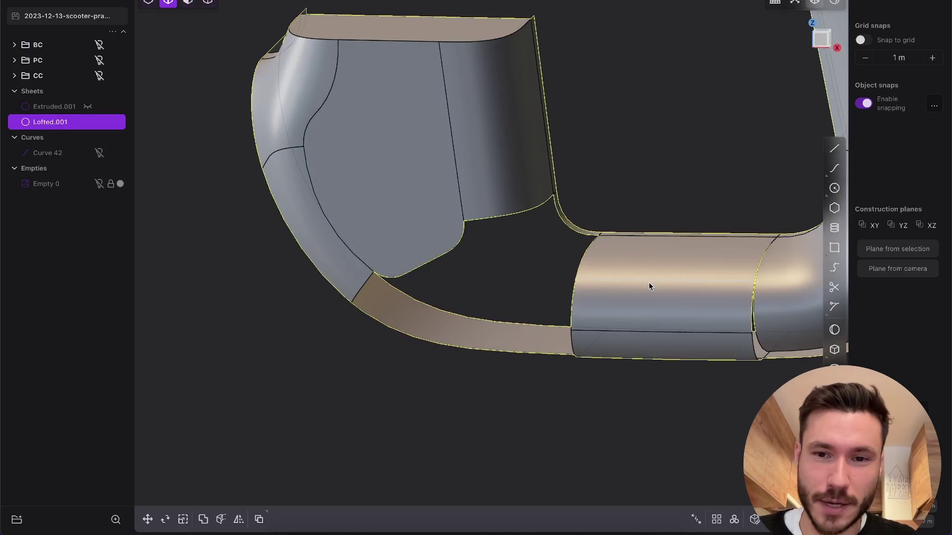
left_click(648, 281)
key("x")
middle_click_drag(664, 311, 578, 251)
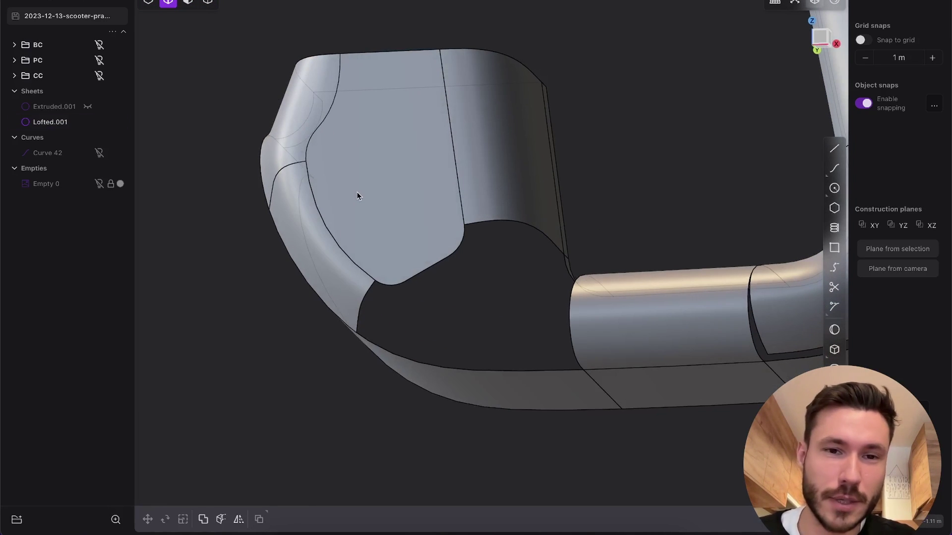
Examine the open gap between the seat section and the footboard section from several angles
middle_click_drag(463, 155, 463, 208)
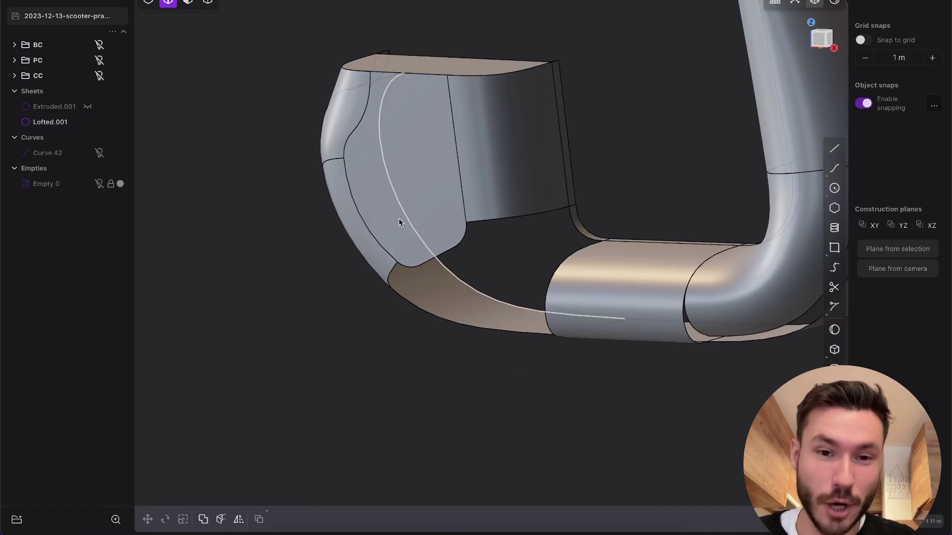
middle_click_drag(416, 247, 529, 178, "shift")
scroll(521, 201, "up", 2)
scroll(521, 201, "down", 3)
middle_click_drag(573, 142, 528, 227)
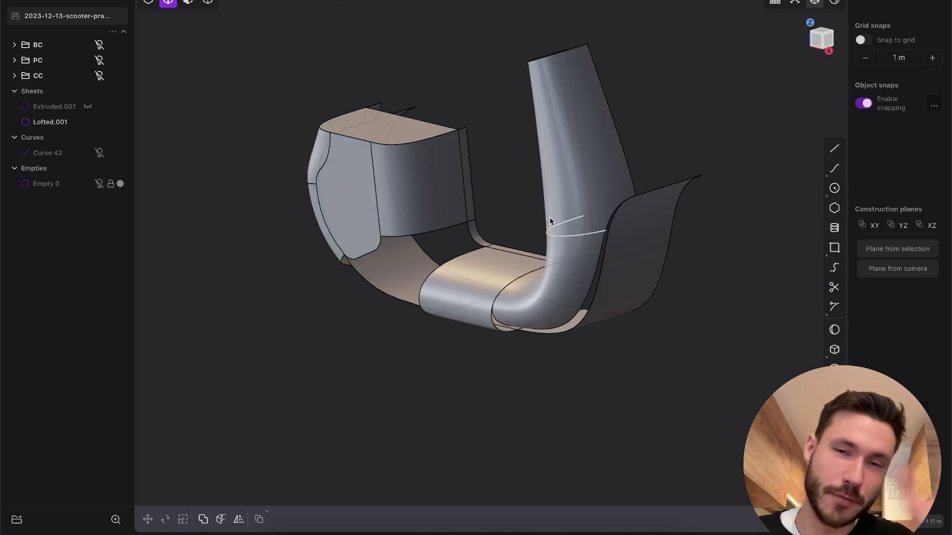
middle_click_drag(456, 213, 575, 181, "shift")
middle_click_drag(495, 182, 437, 177)
middle_click_drag(513, 160, 499, 196)
middle_click_drag(427, 217, 542, 150)
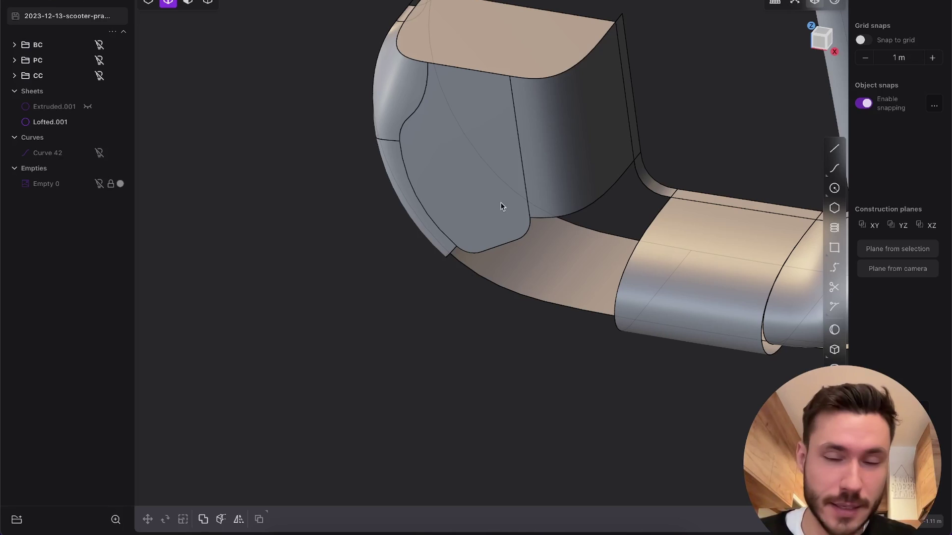
Try to patch the open gap between the seat and footboard sections using its loop of boundary edges
middle_click_drag(554, 224, 471, 248)
key("e")
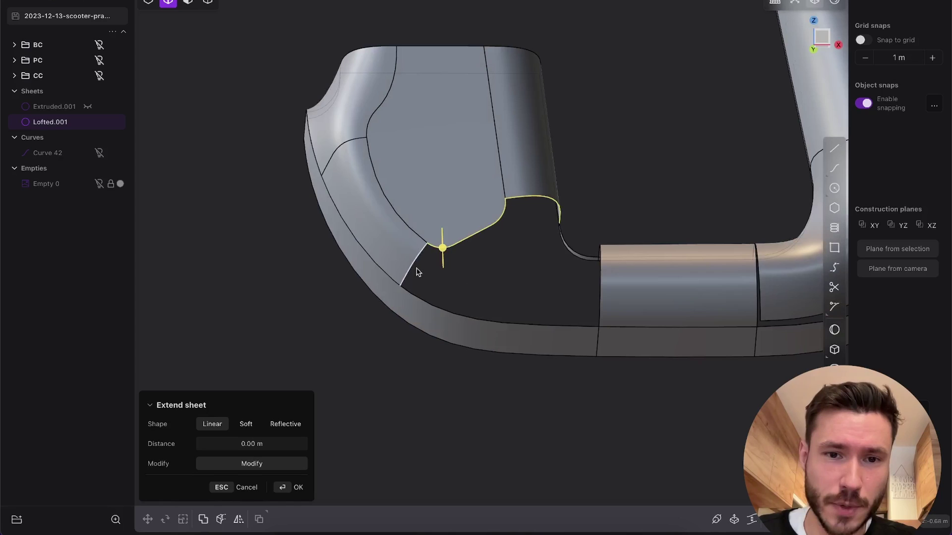
left_click(569, 326)
middle_click_drag(616, 312, 612, 326)
left_click(606, 261)
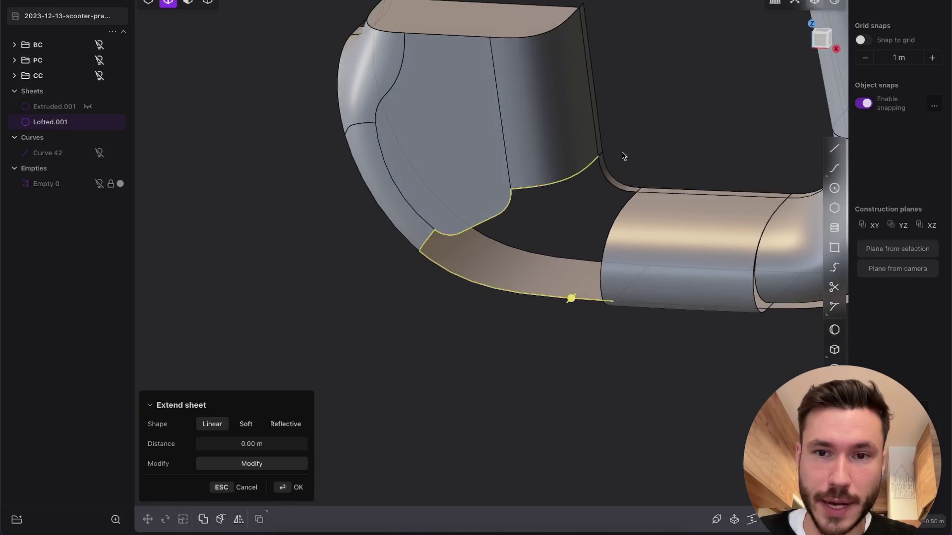
key("Escape")
left_click(578, 171, "alt")
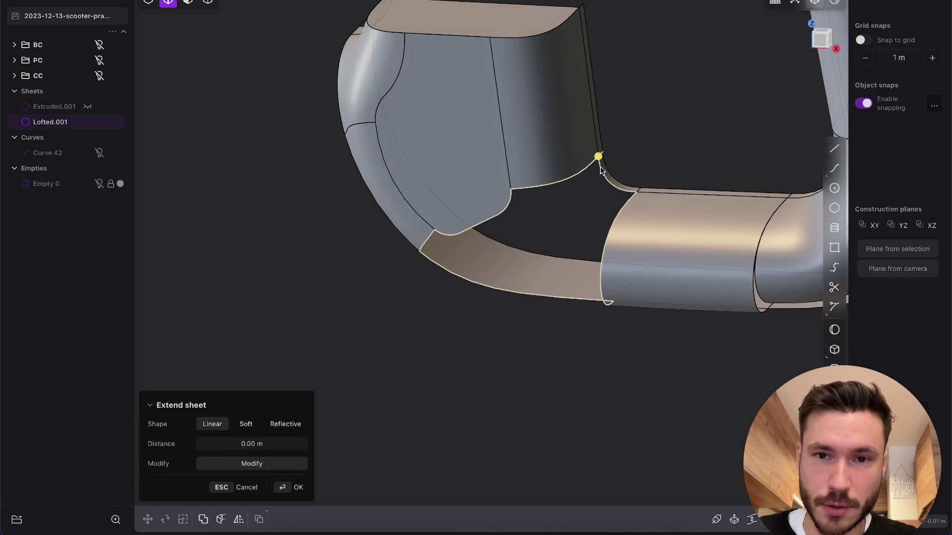
middle_click_drag(548, 145, 495, 109)
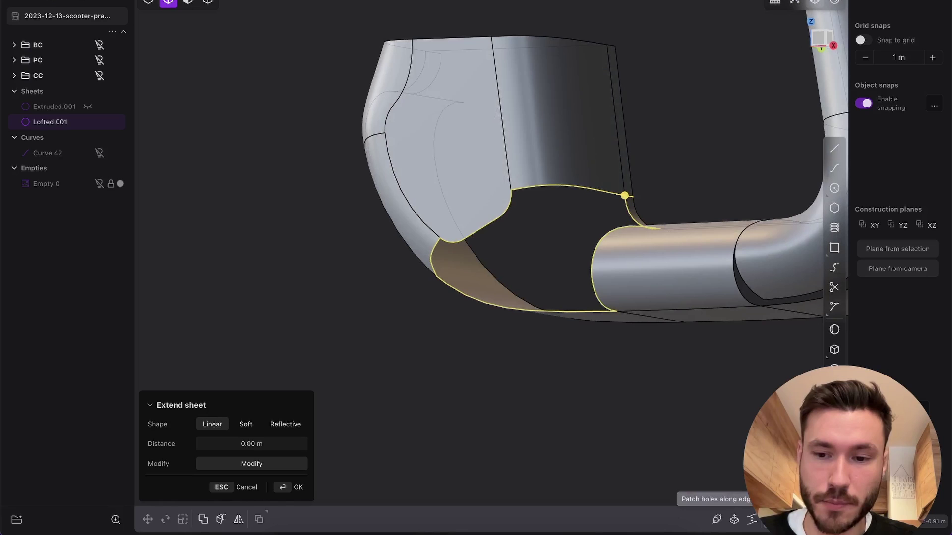
key("p")
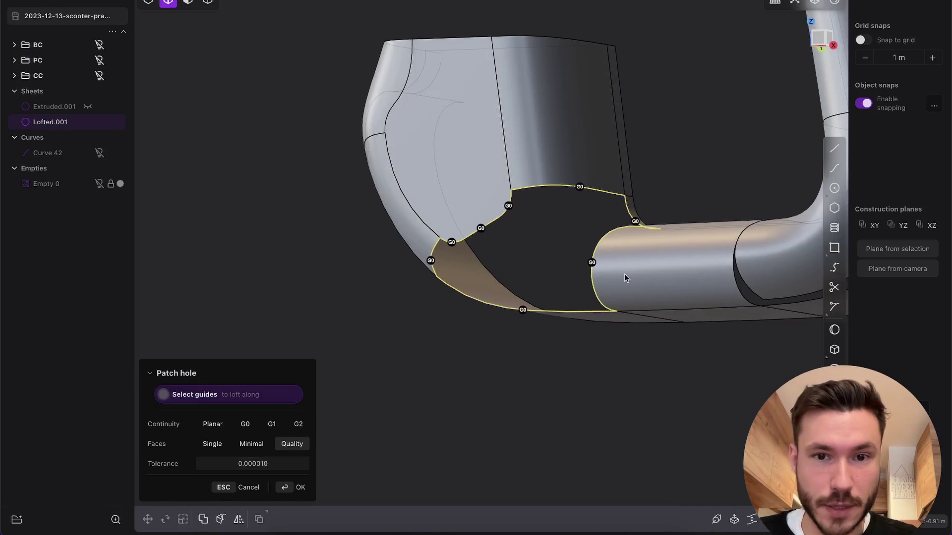
Try G1 continuity on the patch with G0 along the lower edge, inspect the surface, and cancel the patch
middle_click_drag(537, 174, 565, 156)
scroll(565, 191, "up", 3)
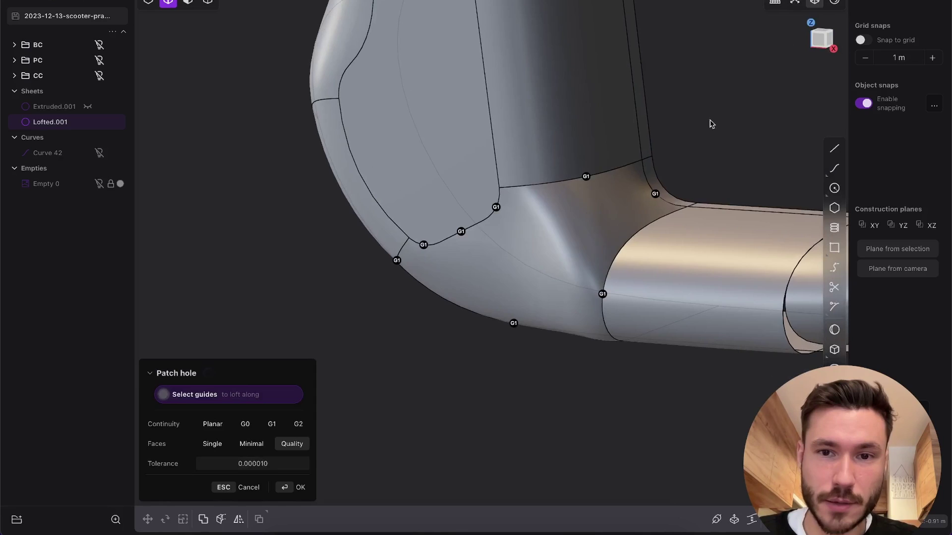
middle_click_drag(712, 124, 562, 86)
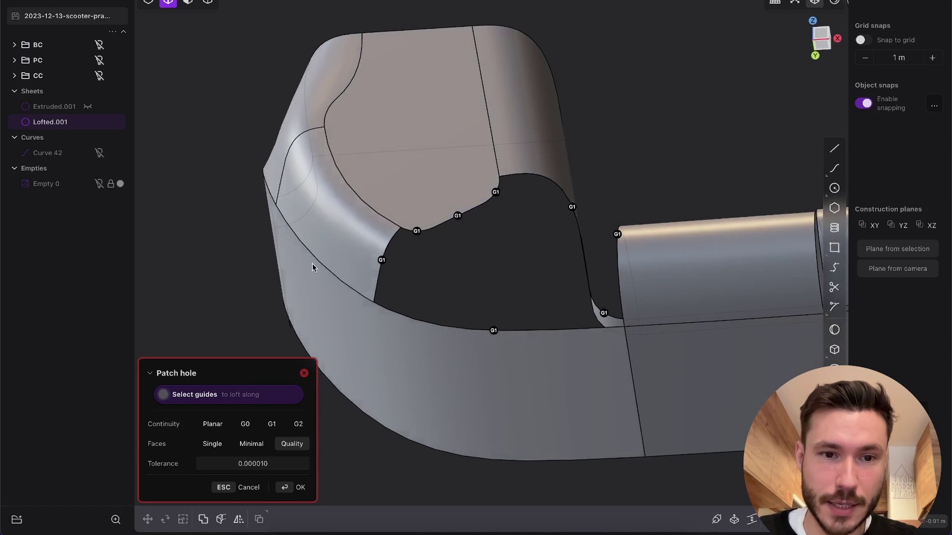
middle_click_drag(312, 268, 293, 243)
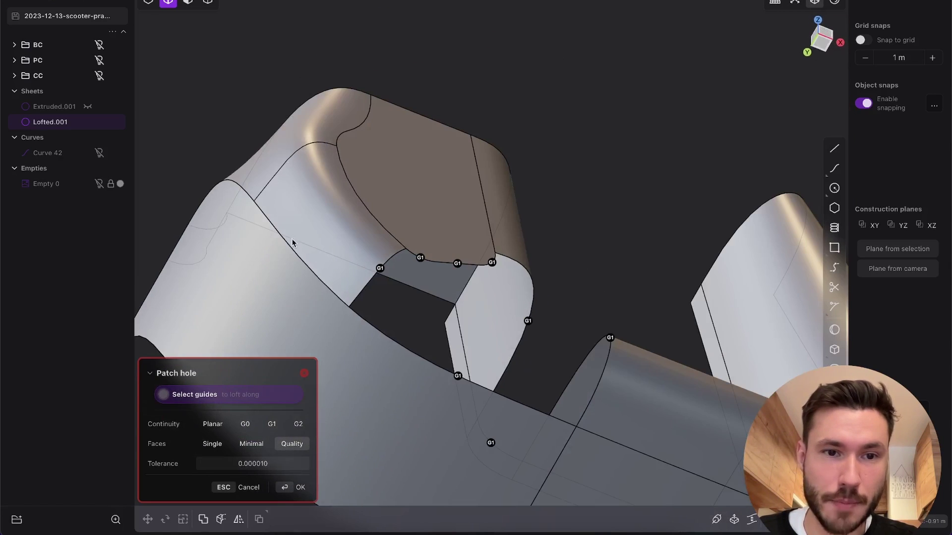
left_click(458, 378)
mouse_move(482, 214)
middle_mouse_down()
mouse_move(419, 216)
mouse_move(469, 155)
mouse_move(503, 191)
mouse_move(435, 246)
mouse_move(429, 285)
mouse_move(492, 284)
mouse_move(528, 258)
mouse_move(567, 212)
mouse_move(597, 130)
mouse_move(594, 163)
mouse_move(561, 206)
mouse_move(661, 299)
mouse_move(621, 341)
mouse_move(673, 294)
mouse_move(730, 269)
middle_mouse_up()
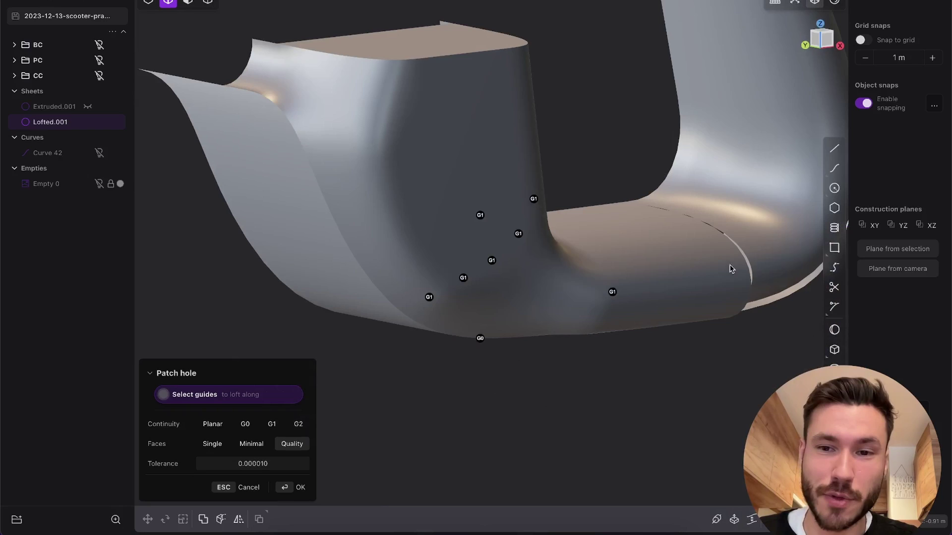
middle_click_drag(474, 238, 419, 227)
key("Escape")
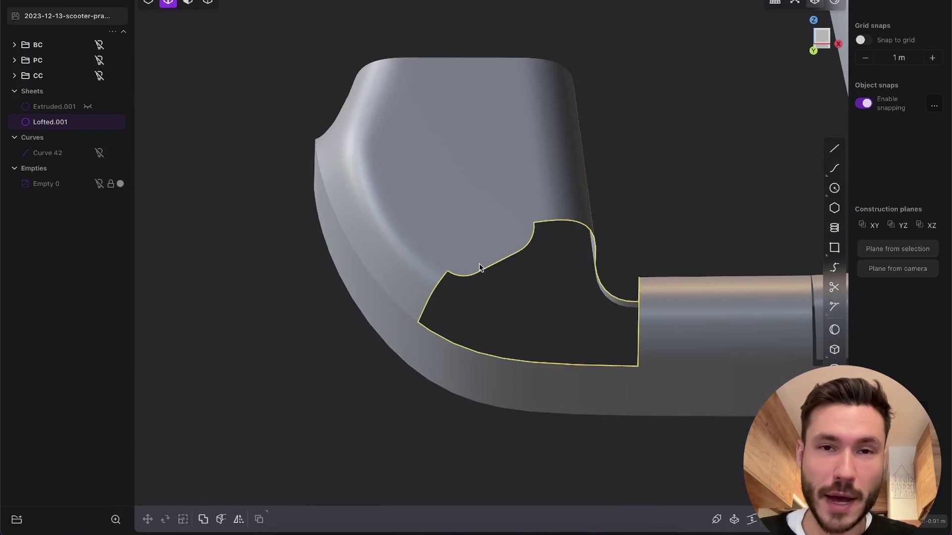
Split the curved front face of the seat section with a vertical isoparametric cut
middle_click_drag(492, 213, 469, 218)
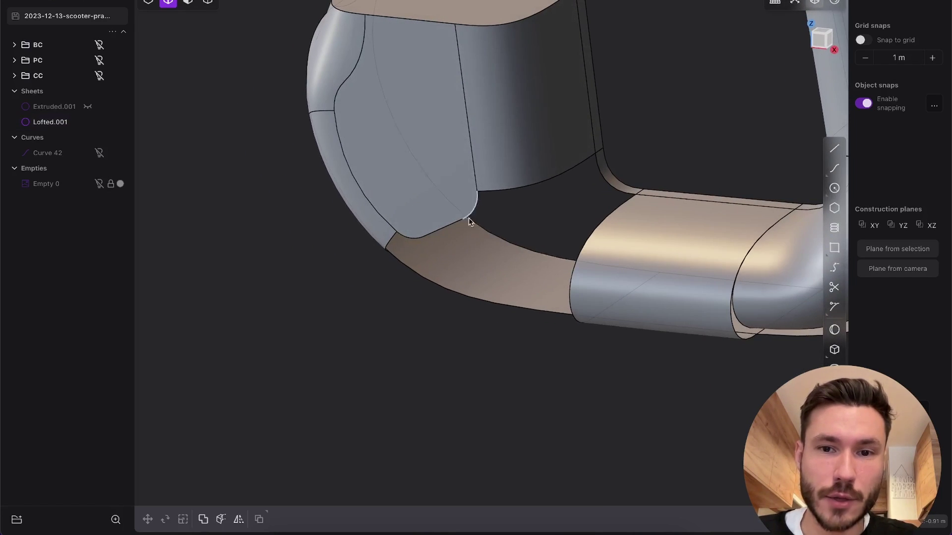
middle_click_drag(581, 196, 556, 99)
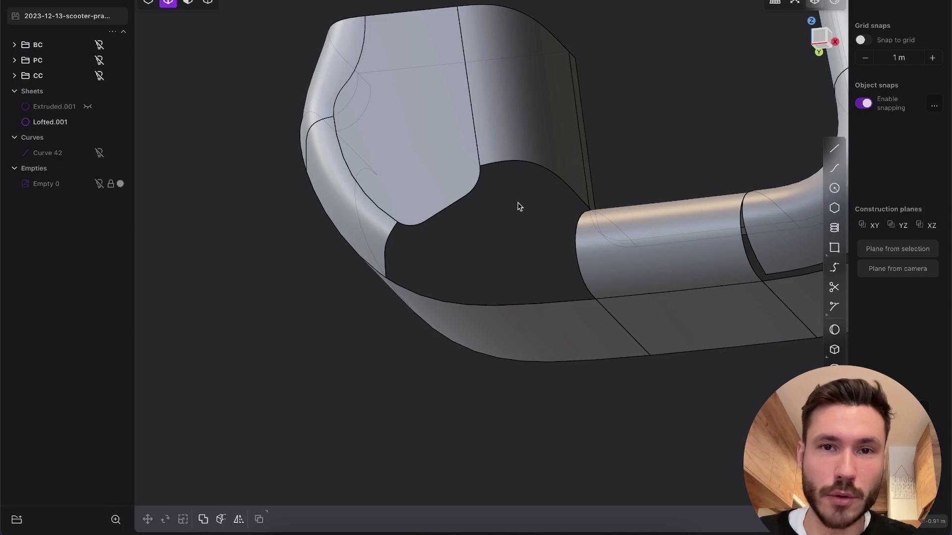
middle_click_drag(526, 132, 509, 183)
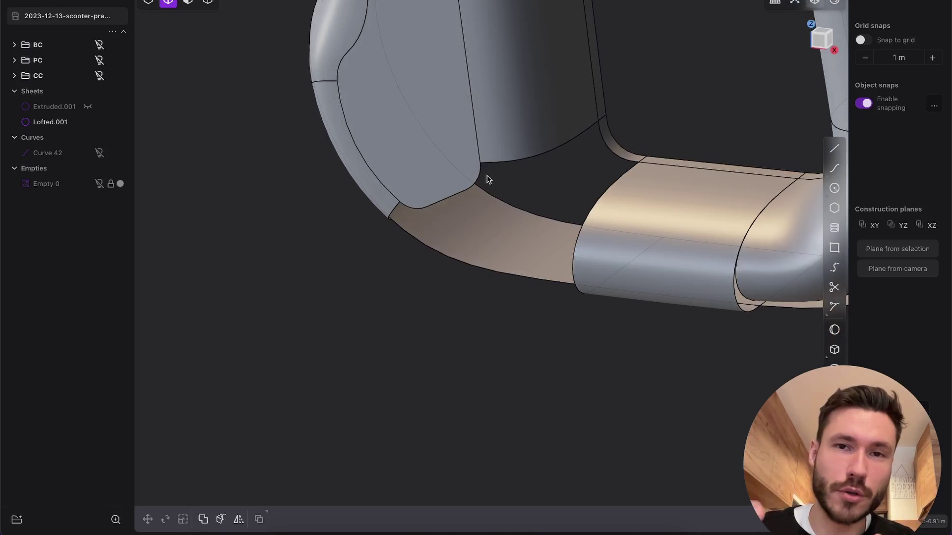
middle_click_drag(557, 122, 599, 101)
key("3")
left_click(555, 108)
key("i")
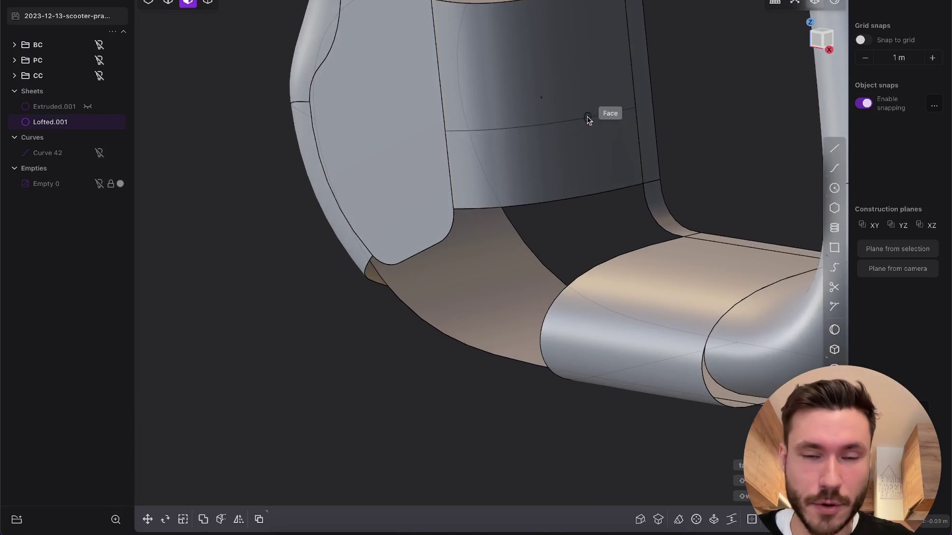
middle_click_drag(544, 112, 554, 208)
left_click(560, 211)
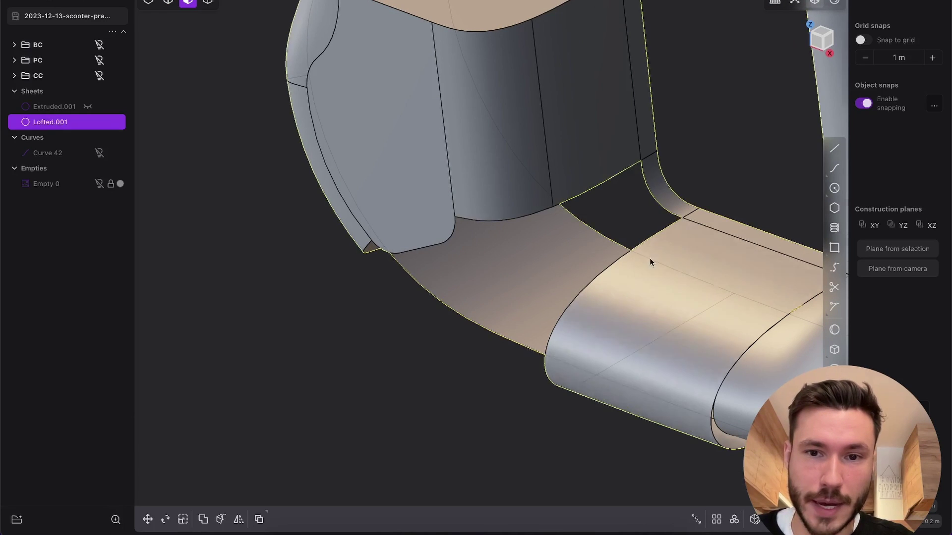
Split the top of the footboard surface with a lengthwise isoparametric cut aligned with the cut on the seat section
middle_click_drag(649, 258, 636, 293)
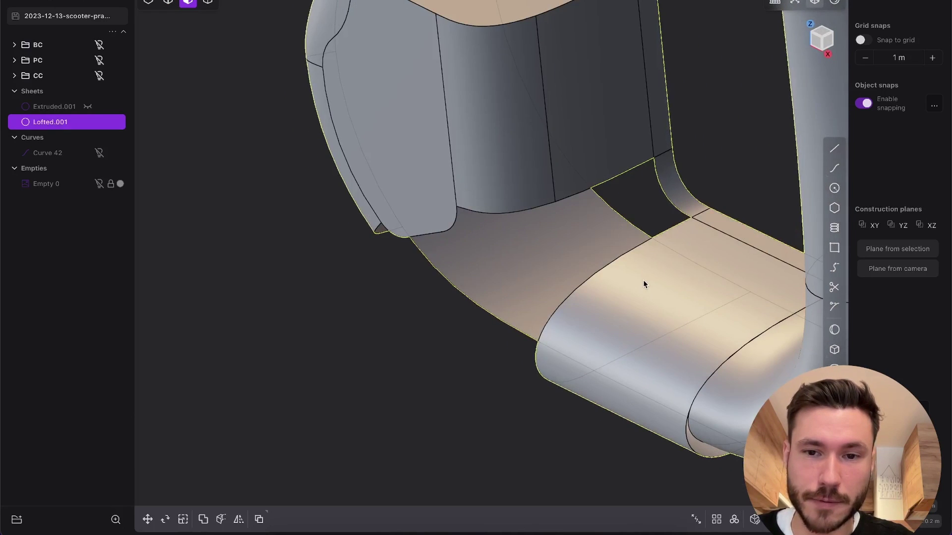
left_click(635, 280)
key("i")
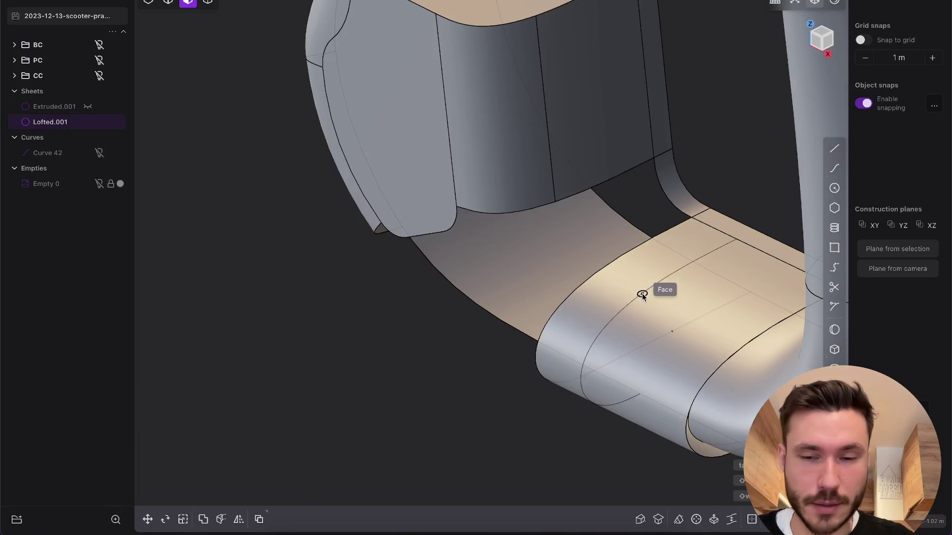
left_click(613, 276)
Loft a smooth transition surface between the seat section's lower front edge and the footboard's adjacent end edge
key("2")
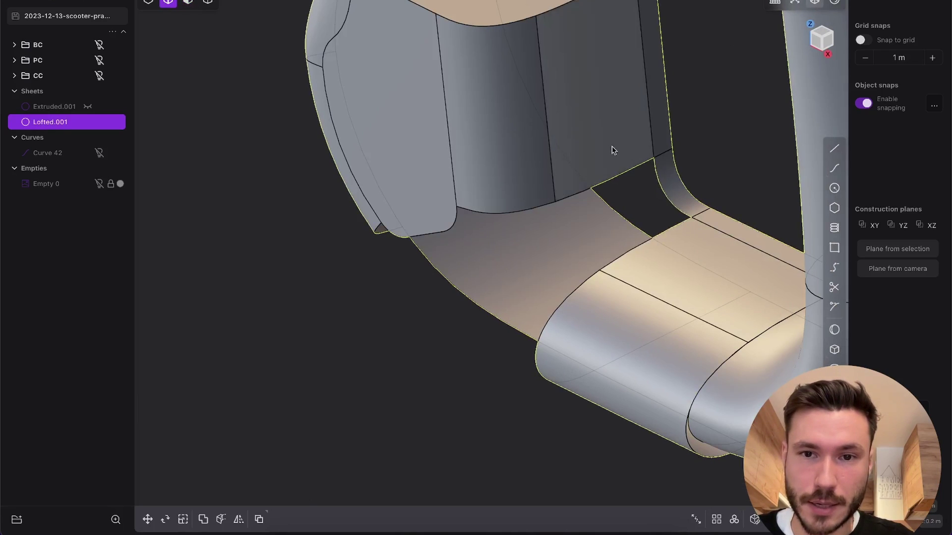
middle_click_drag(611, 151, 564, 124)
left_click(582, 191)
left_click(618, 253, "shift")
middle_click_drag(619, 247, 620, 183)
key("l")
key("Tab")
key("Return")
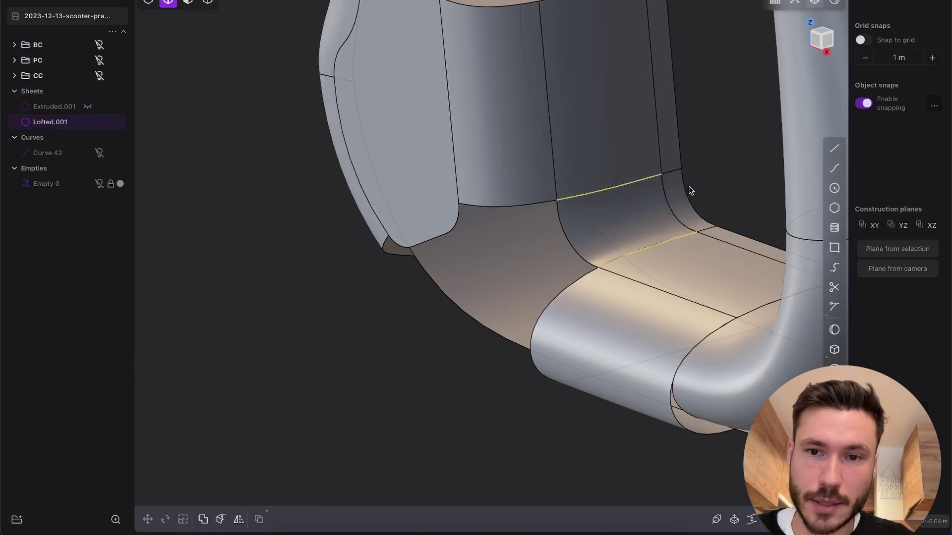
Join the new lofted surface with the main body sheet into a single sheet
middle_click_drag(711, 180, 640, 112)
scroll(643, 130, "up", 3)
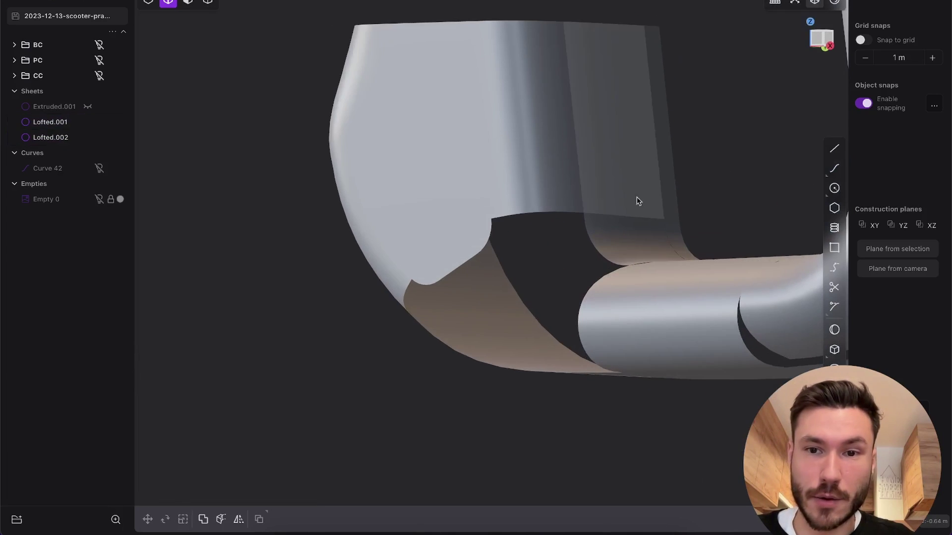
key("5")
key("ctrl+a")
key("j")
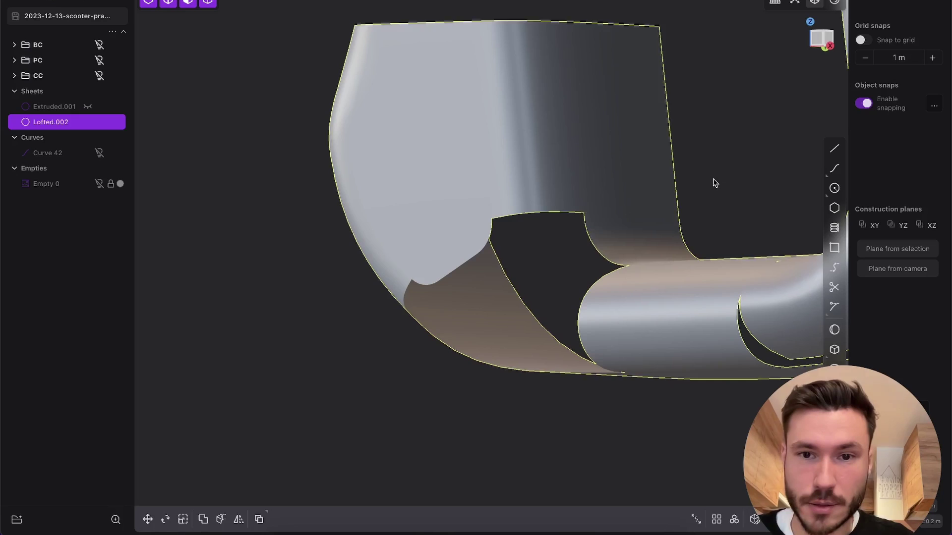
left_click(714, 183)
Create a patch over the remaining side hole from its full loop of boundary edges
middle_click_drag(594, 195, 638, 62, "shift")
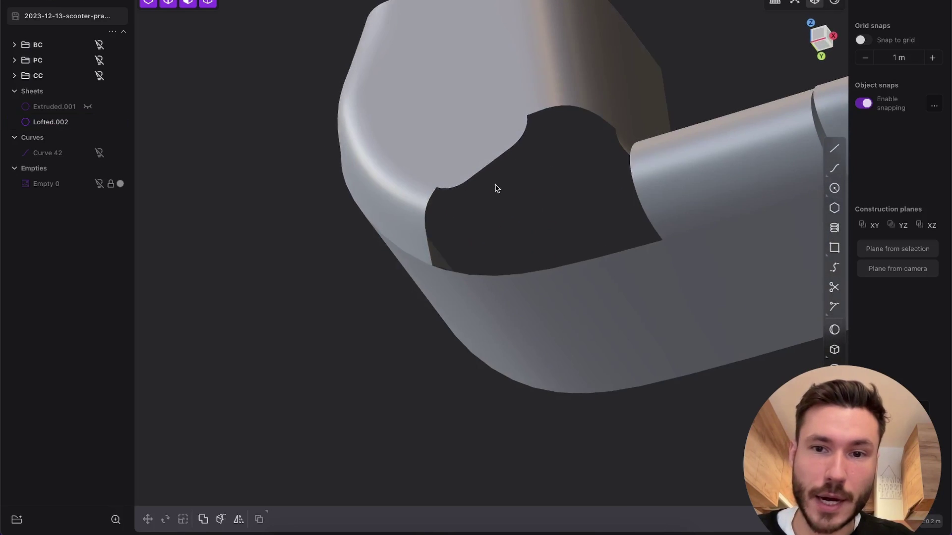
middle_click_drag(616, 96, 589, 139)
key("2")
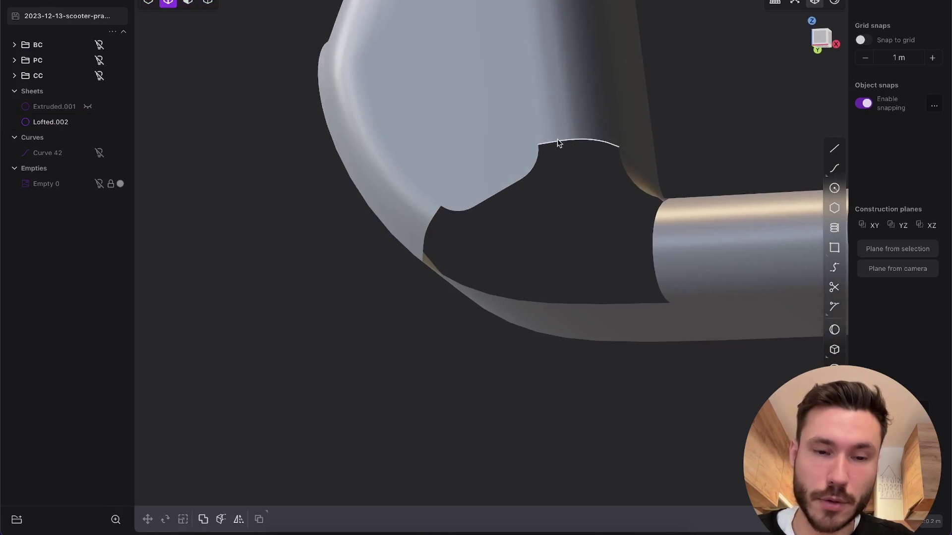
double_click(557, 140)
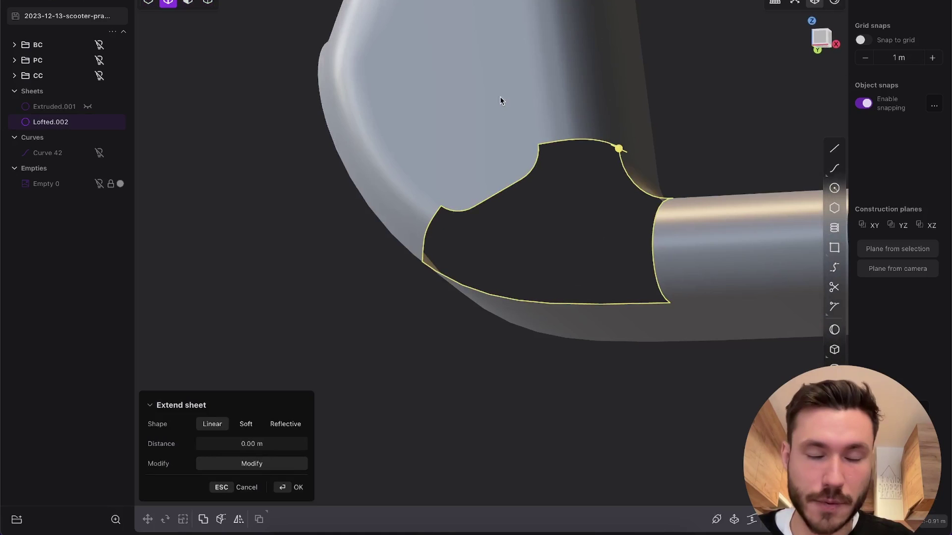
key("p")
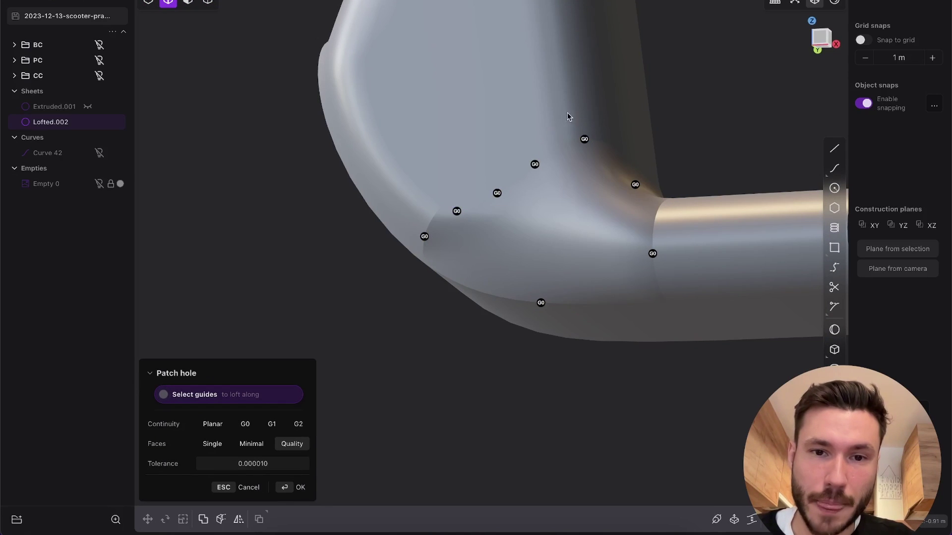
Try G1 continuity on the boundary edges of the side hole patch, with G0 along its lower edge
middle_click_drag(567, 113, 583, 98)
key("1")
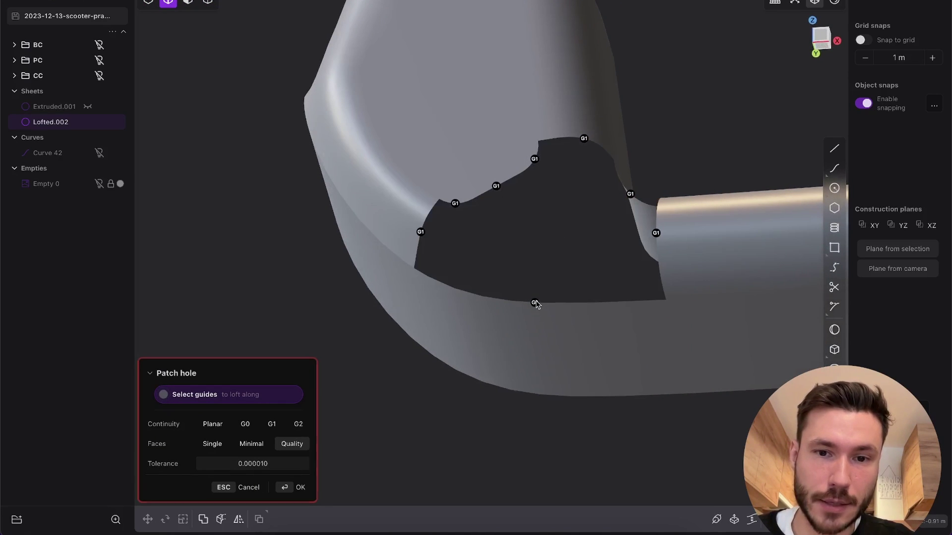
left_click(535, 303)
mouse_move(686, 278)
right_mouse_down()
mouse_move(639, 295)
mouse_move(605, 334)
mouse_move(693, 259)
mouse_move(707, 209)
mouse_move(658, 207)
mouse_move(660, 276)
mouse_move(707, 173)
mouse_move(686, 109)
mouse_move(617, 164)
mouse_move(628, 136)
right_mouse_up()
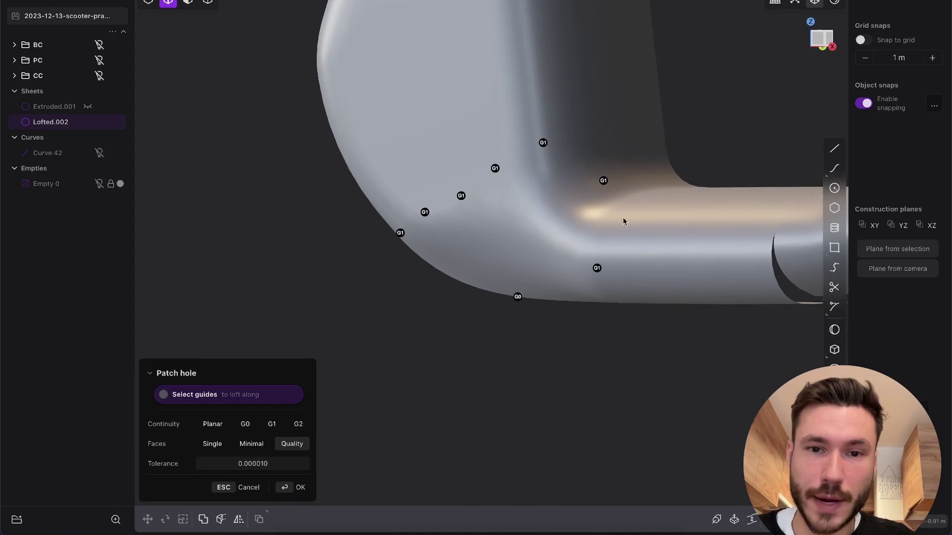
right_click_drag(623, 221, 566, 296)
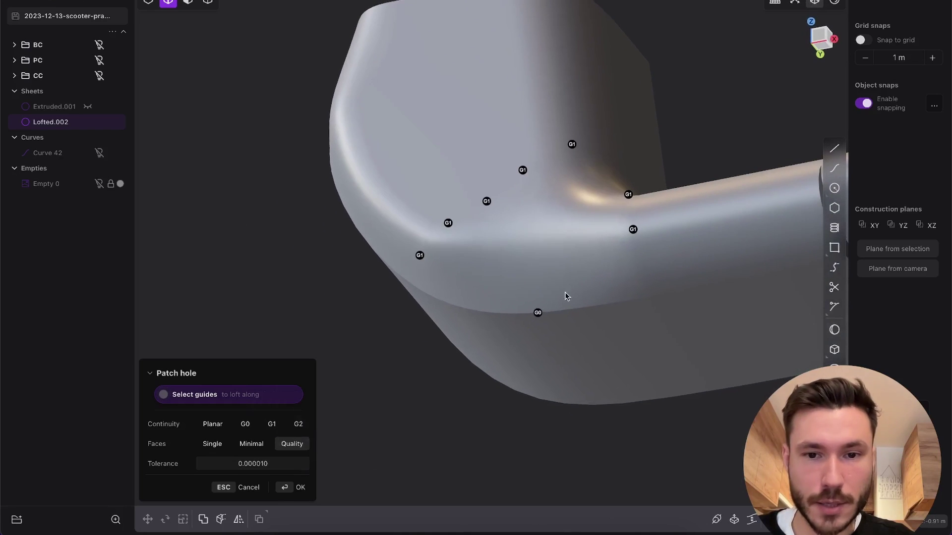
left_click(537, 313)
left_click(538, 313)
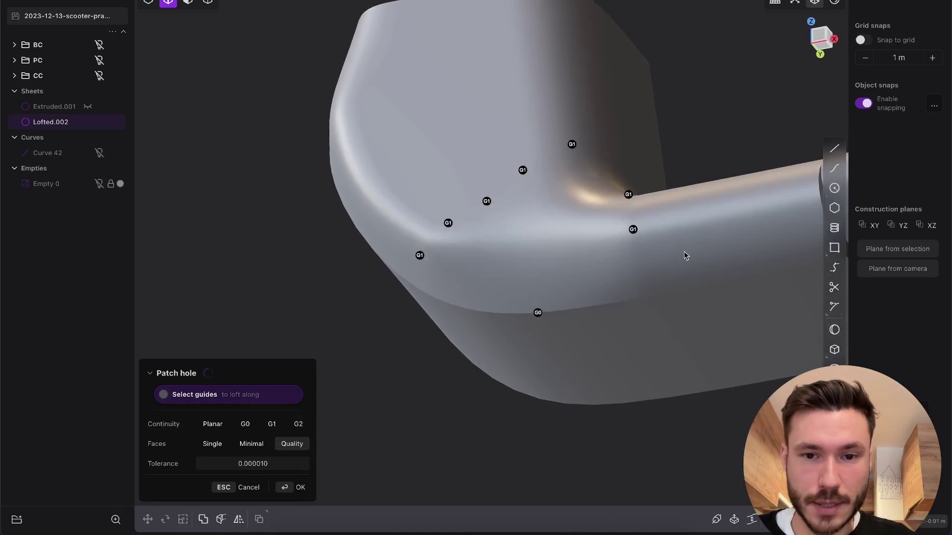
right_click_drag(686, 254, 720, 244)
key("Escape")
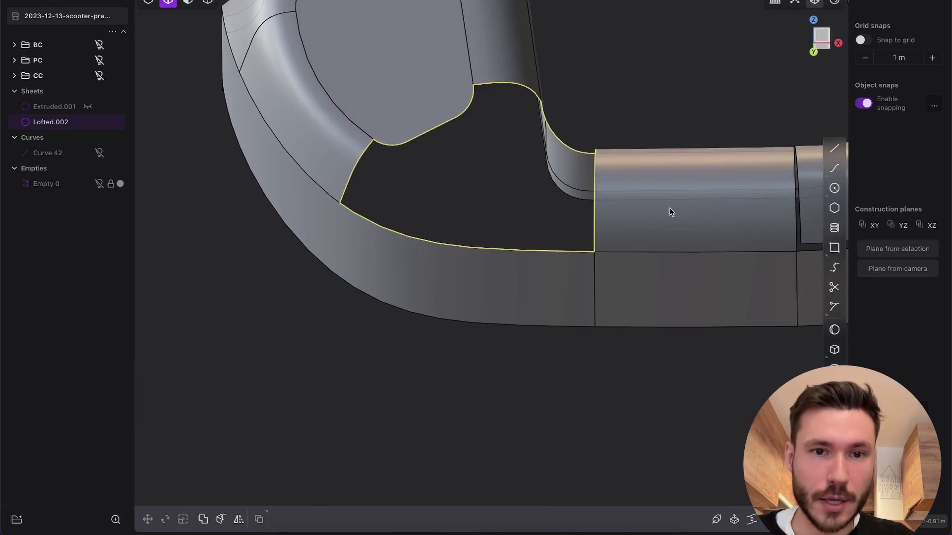
Try to loft a G1 surface between the seat section's rounded end edge and the full end edge of the footboard's side face
mouse_move(633, 208)
right_mouse_down()
mouse_move(654, 229)
mouse_move(629, 229)
mouse_move(622, 204)
right_mouse_up()
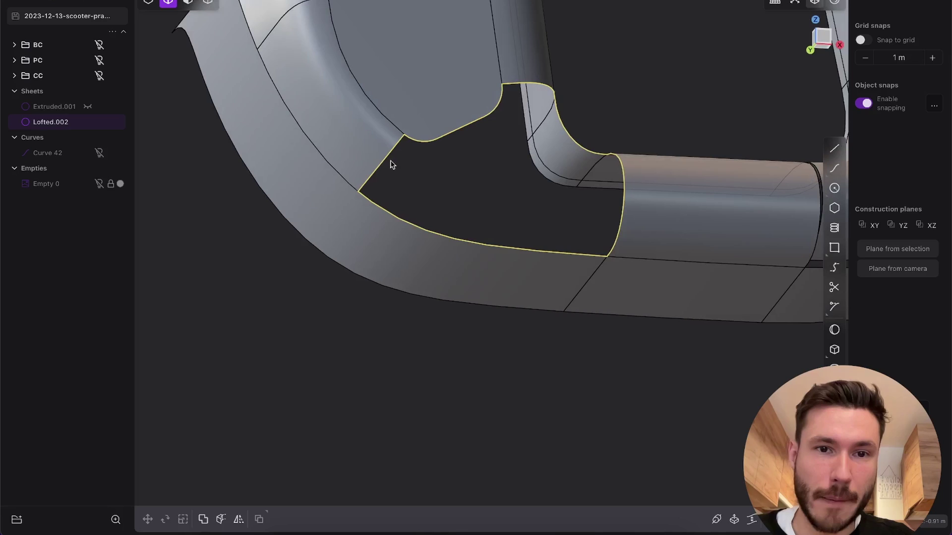
left_click(389, 158)
key("e")
right_click_drag(382, 175, 378, 148)
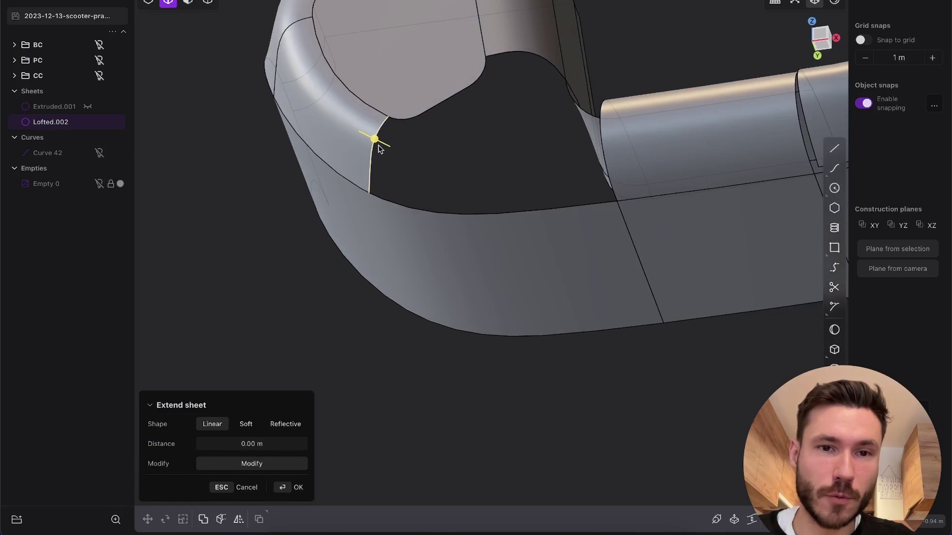
right_click_drag(429, 87, 565, 191)
right_click_drag(616, 166, 738, 181)
right_click_drag(415, 159, 459, 135)
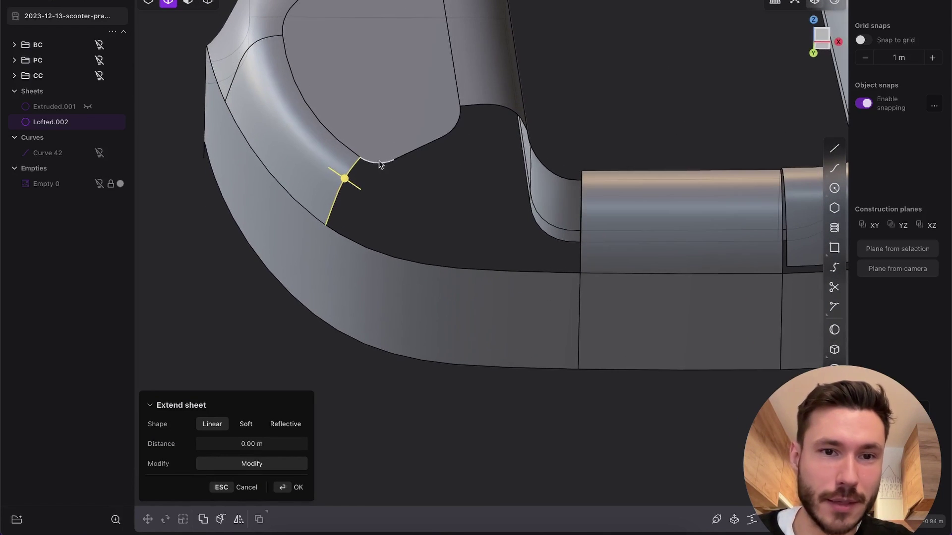
right_click_drag(537, 159, 556, 231)
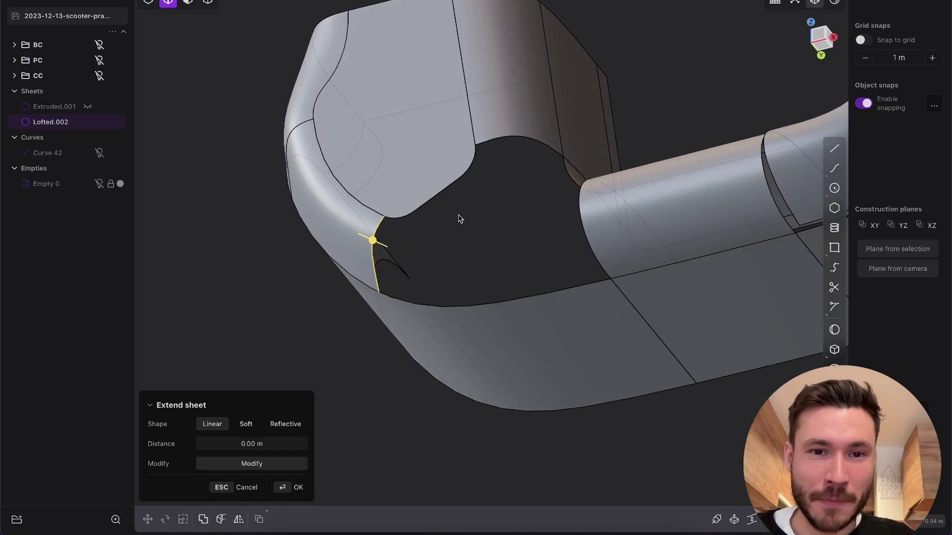
right_click_drag(383, 229, 591, 177)
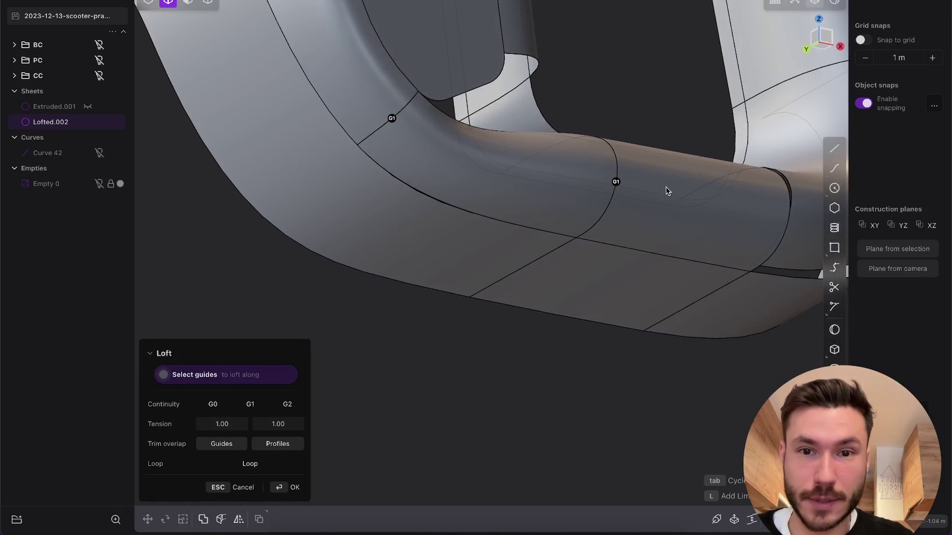
right_click_drag(667, 189, 626, 178)
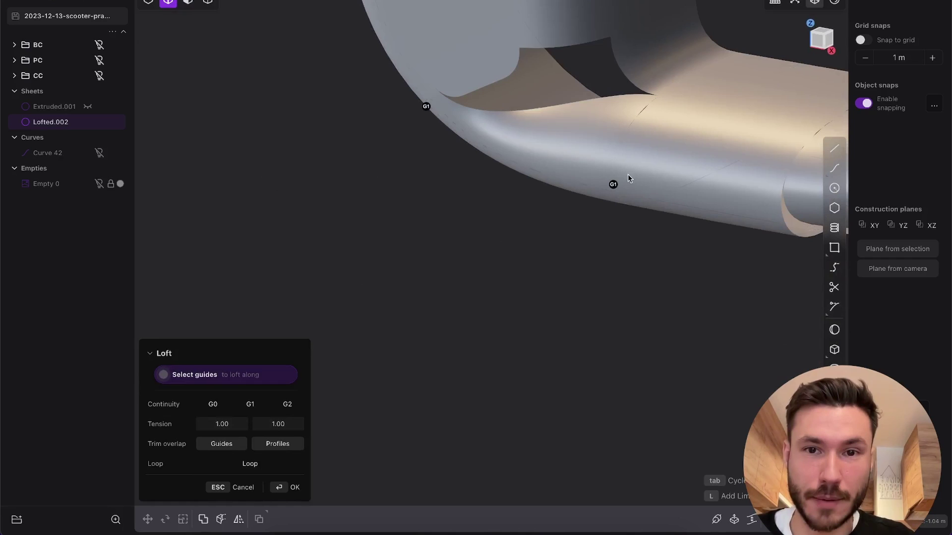
right_click_drag(588, 118, 676, 287)
key("Escape")
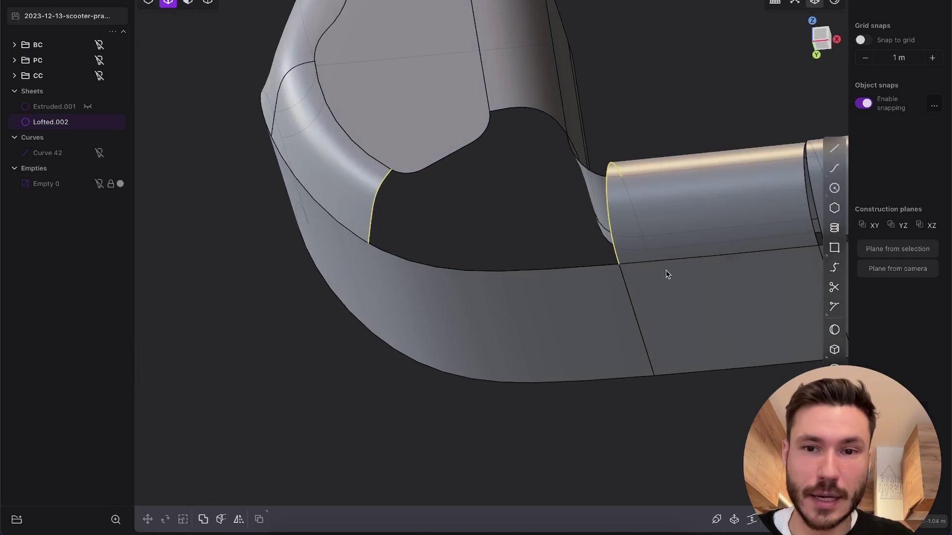
Try a lengthwise isoparametric cut along the footboard's rounded side face
key("3")
left_click(667, 210)
middle_click_drag(669, 210, 663, 131)
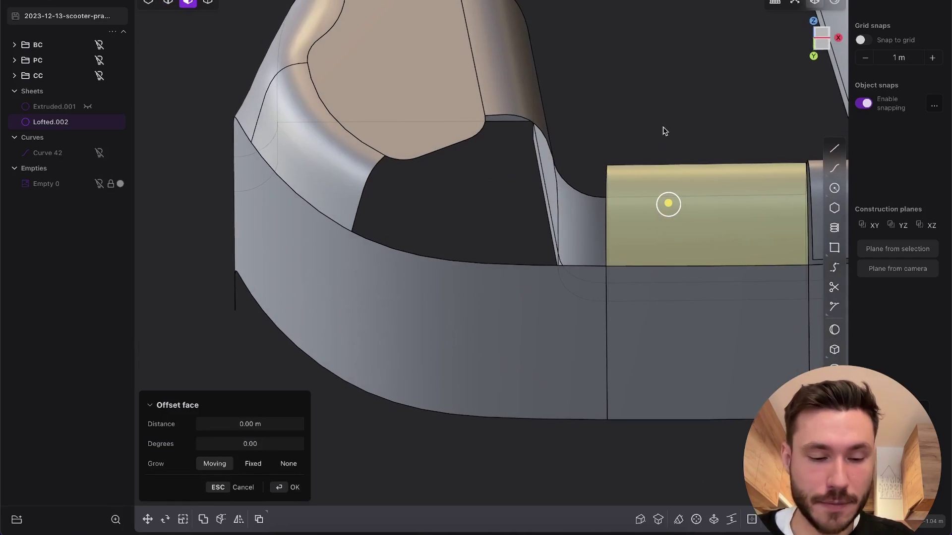
key("Escape")
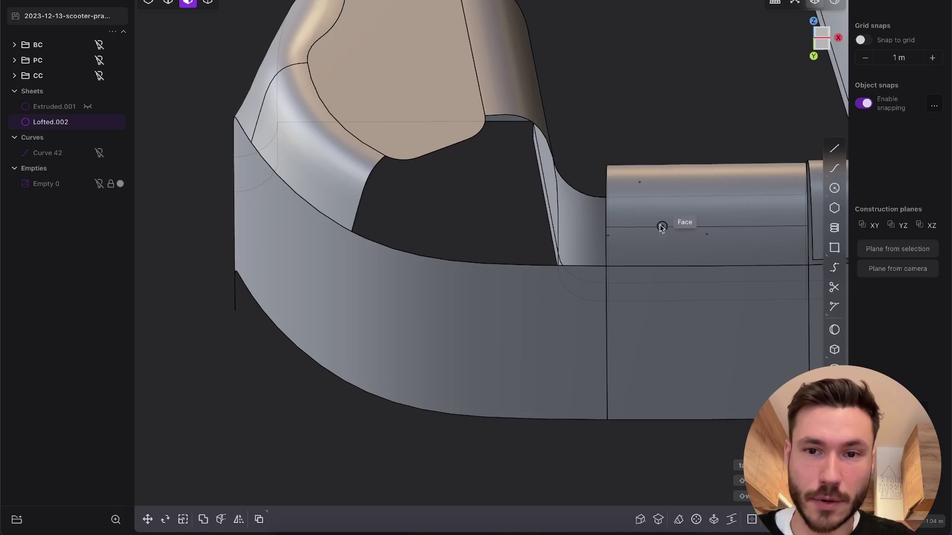
right_click_drag(660, 223, 585, 193)
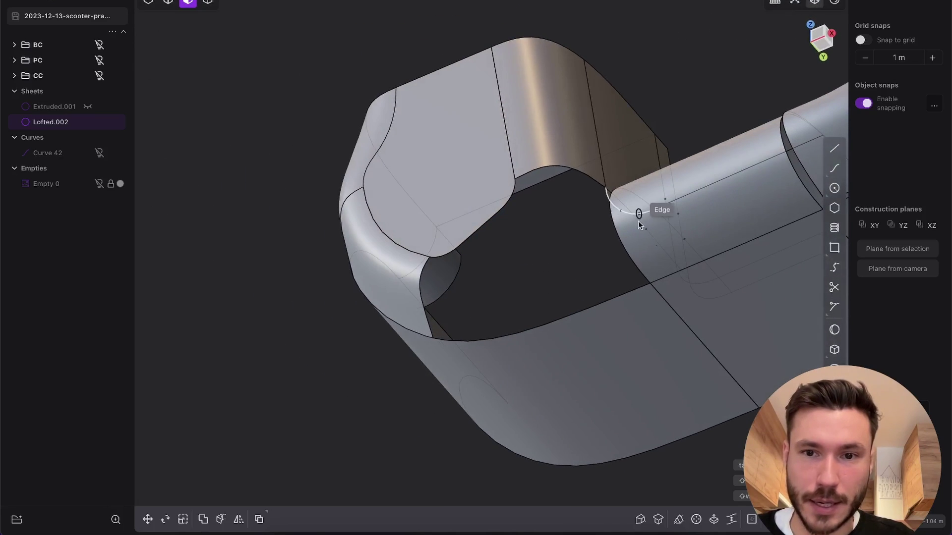
key("Escape")
key("2")
middle_click_drag(664, 233, 699, 208)
key("Escape")
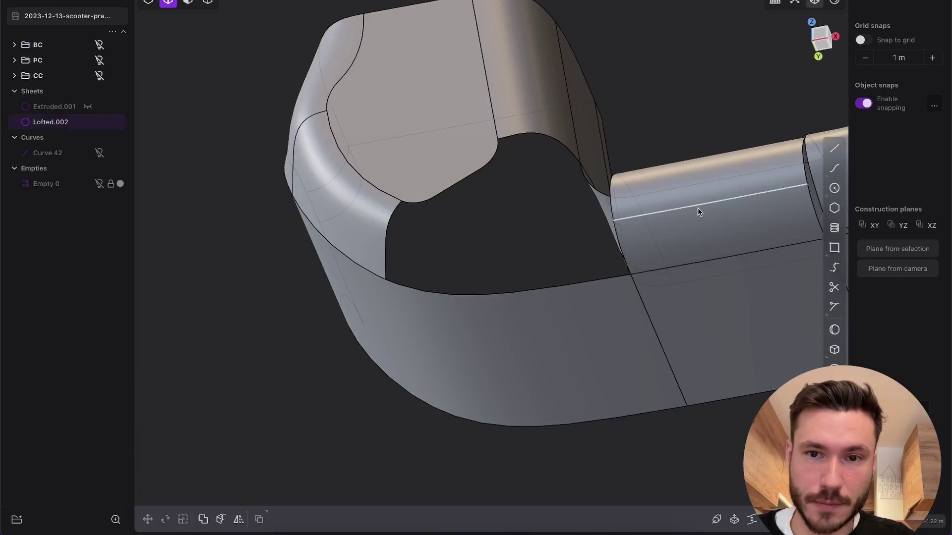
Split the footboard's rounded side face lengthwise with an isoparametric cut picked on its end edge beside the hole
middle_click_drag(617, 230, 689, 238)
key("3")
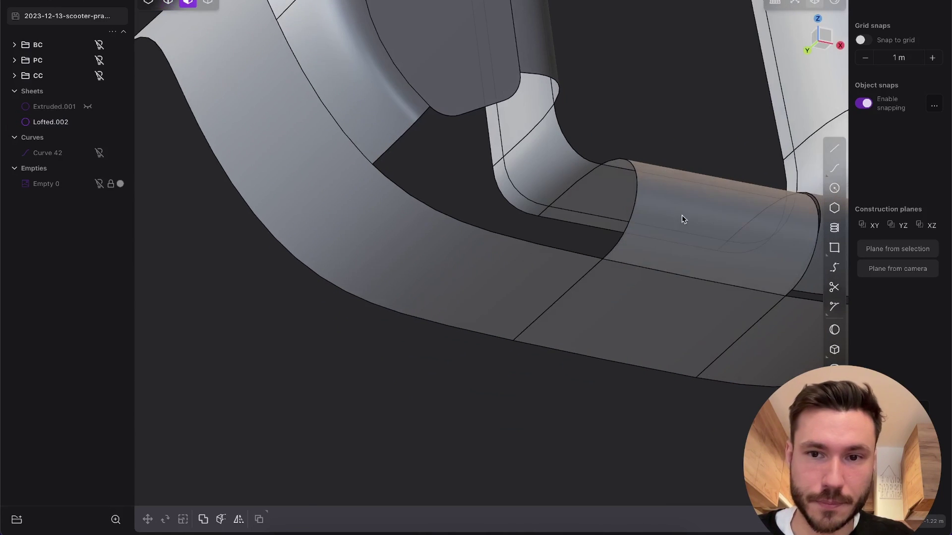
left_click(682, 215)
key("i")
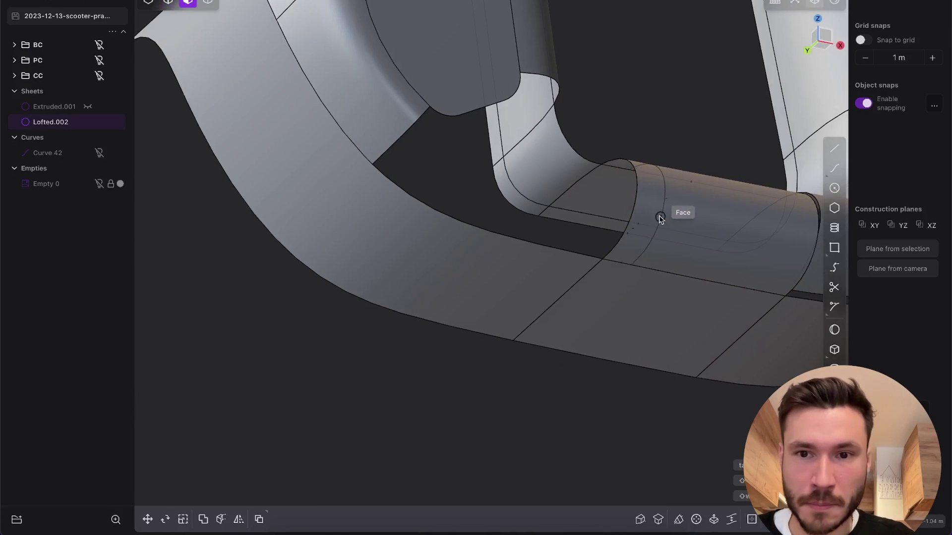
left_click(637, 197)
Loft between the seat section's rounded end edge and the footboard's lower split end edge, using the hole's lower boundary edge as guide
middle_click_drag(671, 236, 633, 242)
key("2")
left_click(627, 241)
key("e")
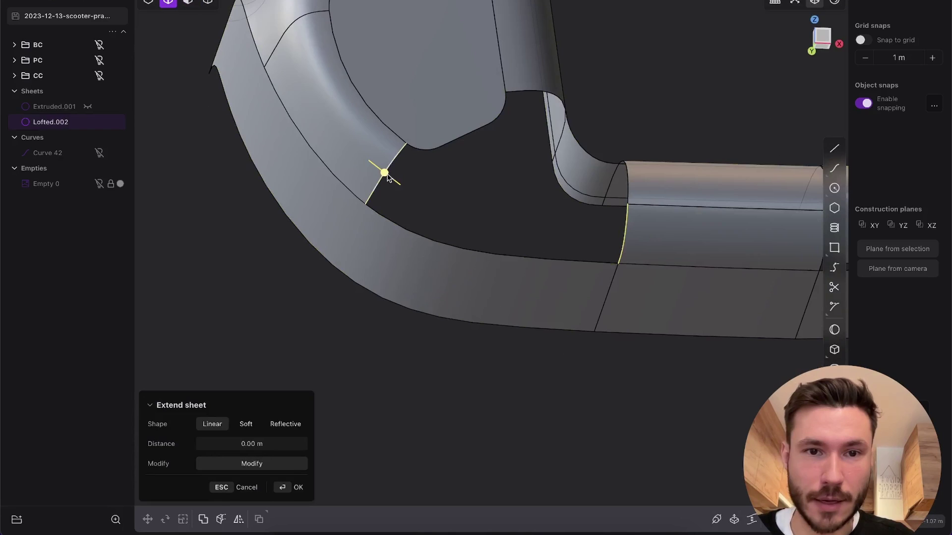
middle_click_drag(387, 178, 480, 80)
key("l")
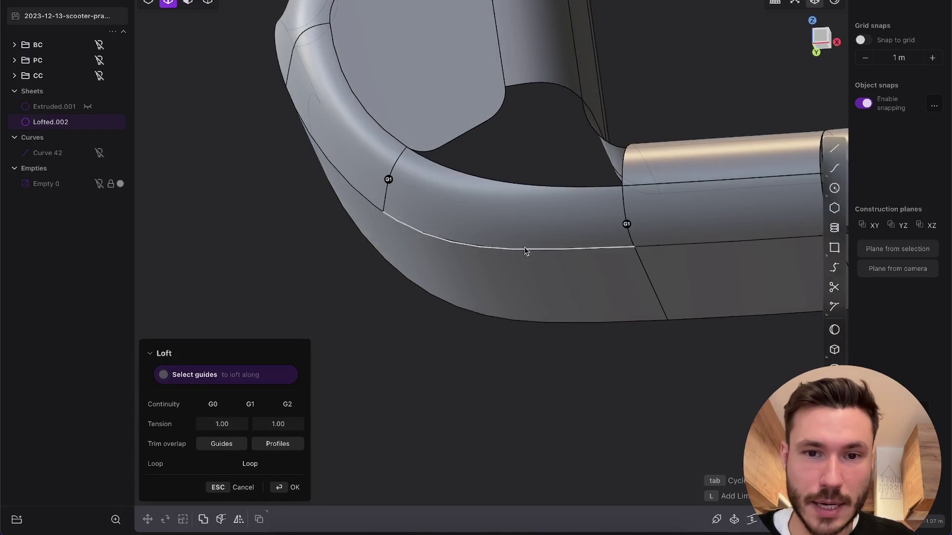
left_click(503, 249)
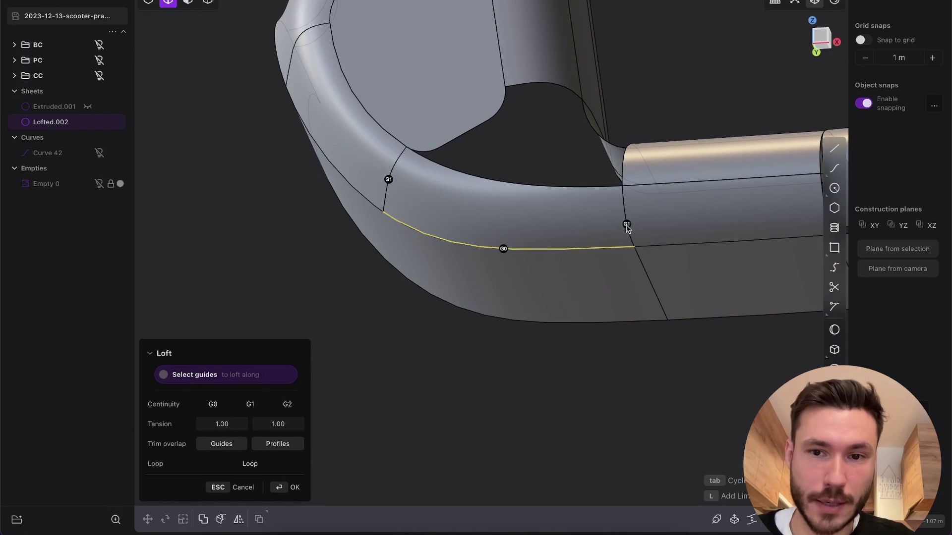
Set both end profiles of the loft to G2 continuity and finish the strip surface
left_click(392, 180)
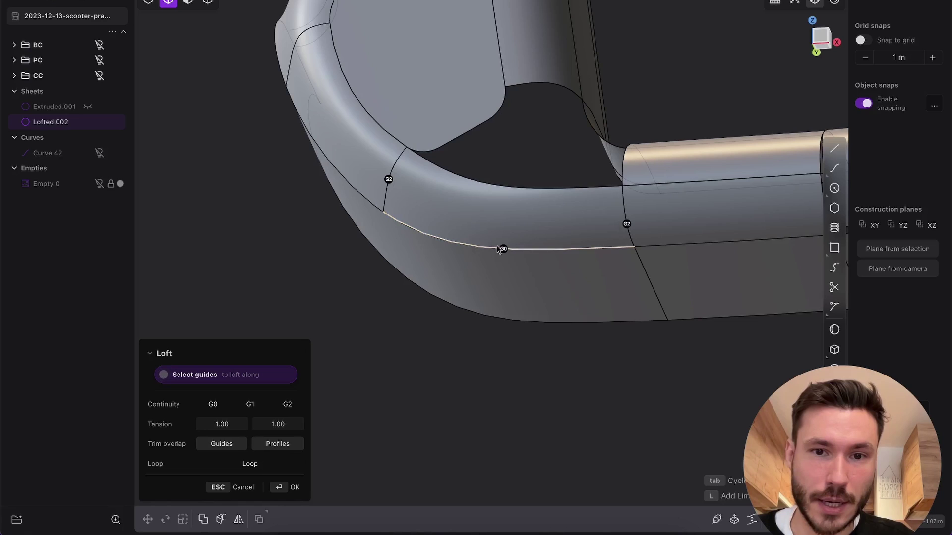
mouse_move(393, 182)
middle_mouse_down()
mouse_move(473, 73)
mouse_move(622, 149)
mouse_move(686, 212)
mouse_move(722, 208)
middle_mouse_up()
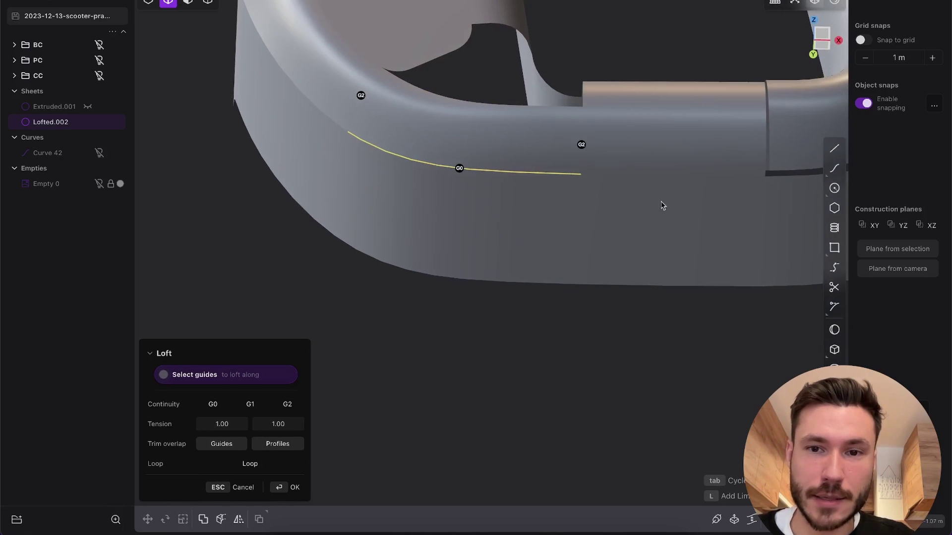
middle_click_drag(637, 174, 559, 185)
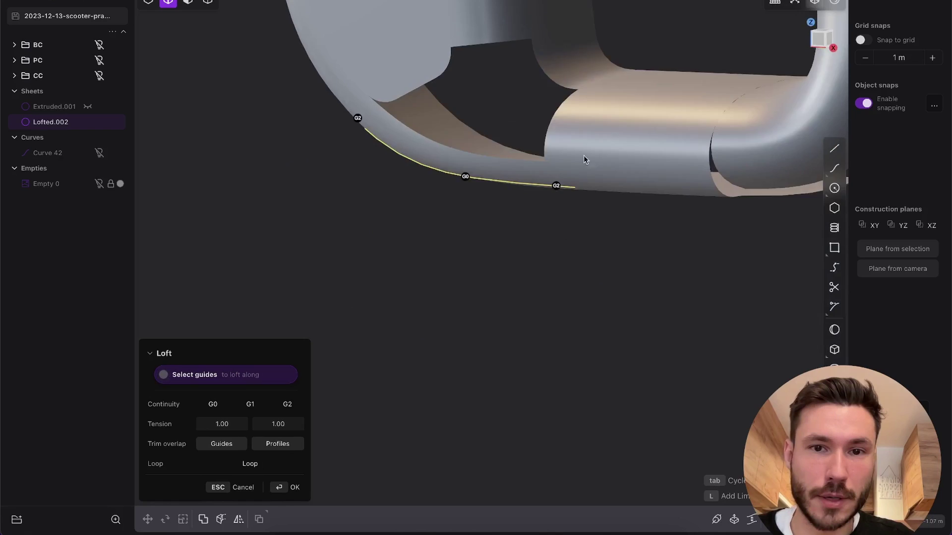
middle_click_drag(584, 156, 607, 124)
key("Return")
left_click(592, 305)
Join the new lofted strip with the main body sheet into a single sheet
mouse_move(614, 233)
middle_mouse_down()
mouse_move(628, 193)
mouse_move(698, 236)
mouse_move(627, 229)
middle_mouse_up()
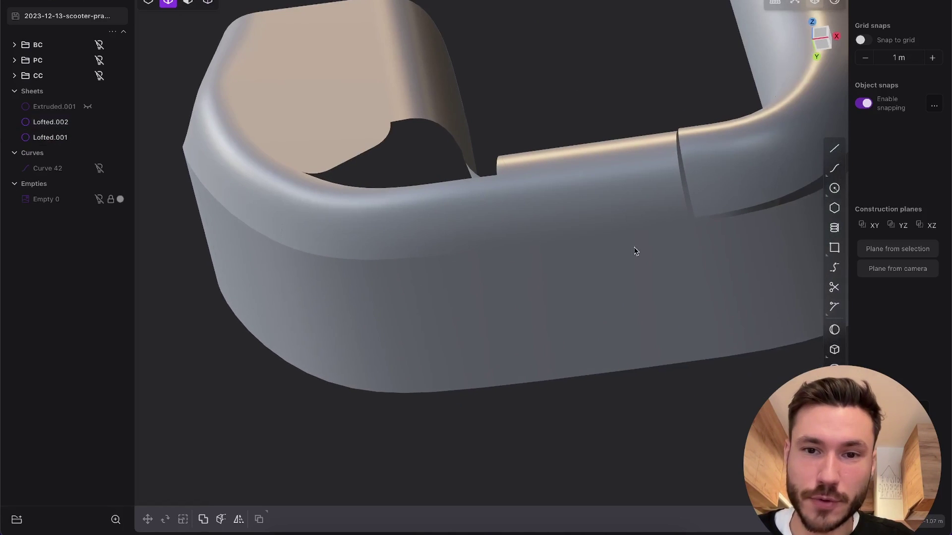
middle_click_drag(602, 263, 546, 262)
middle_click_drag(418, 89, 583, 154)
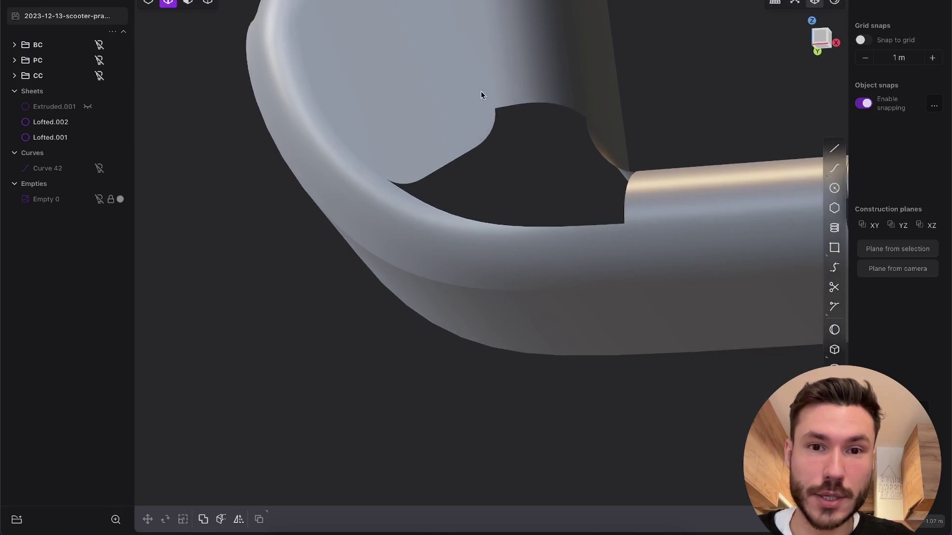
middle_click_drag(622, 259, 631, 270)
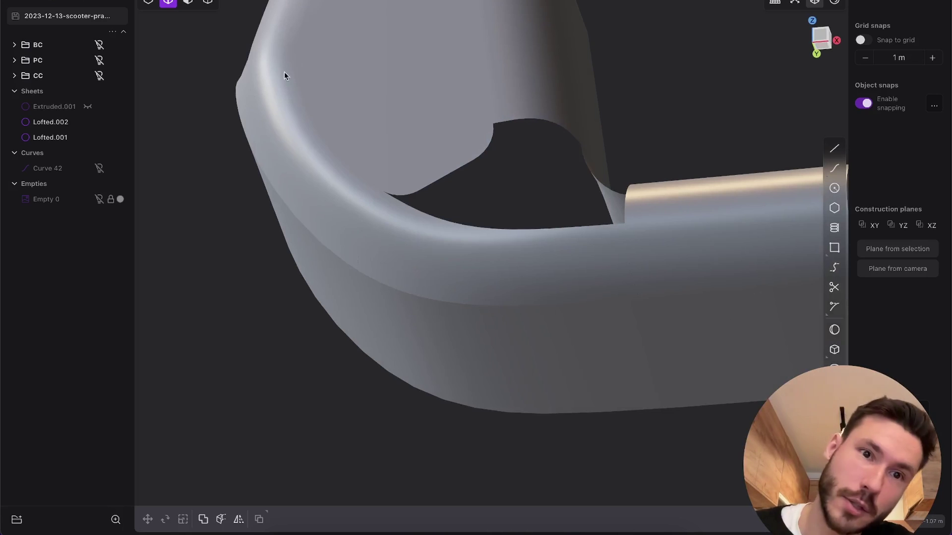
left_click(480, 238)
left_click(456, 170, "shift")
key("j")
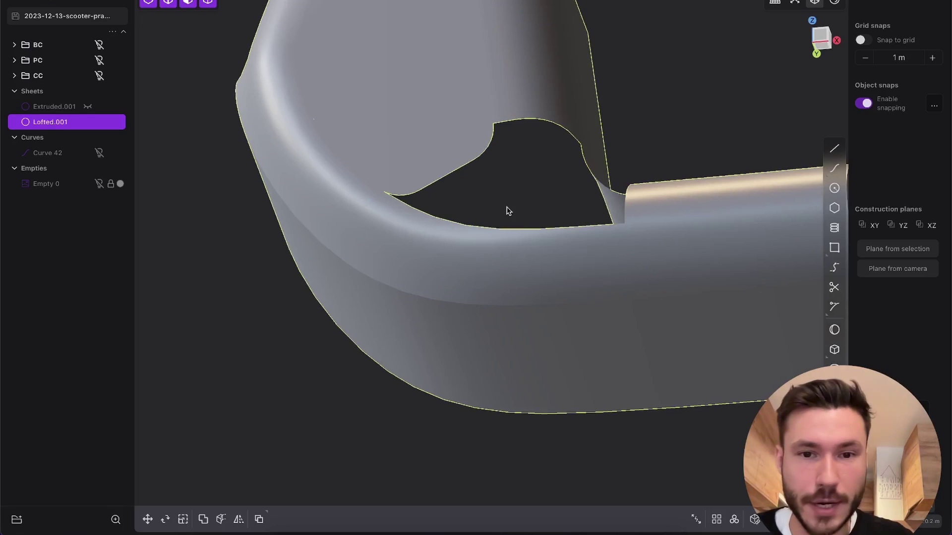
left_click(507, 207)
Try to patch the remaining hole from its full loop of boundary edges with G2 continuity
middle_click_drag(623, 234, 623, 184)
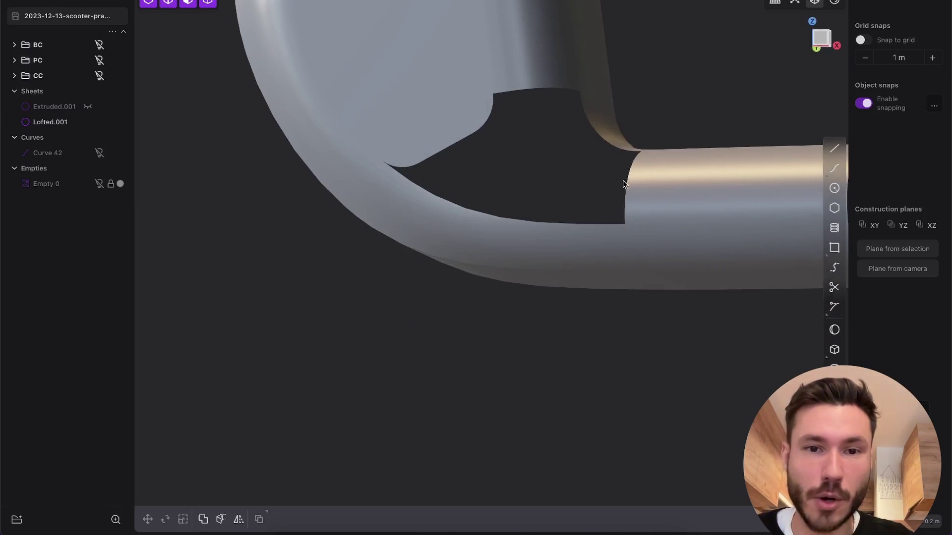
middle_click_drag(603, 152, 637, 192)
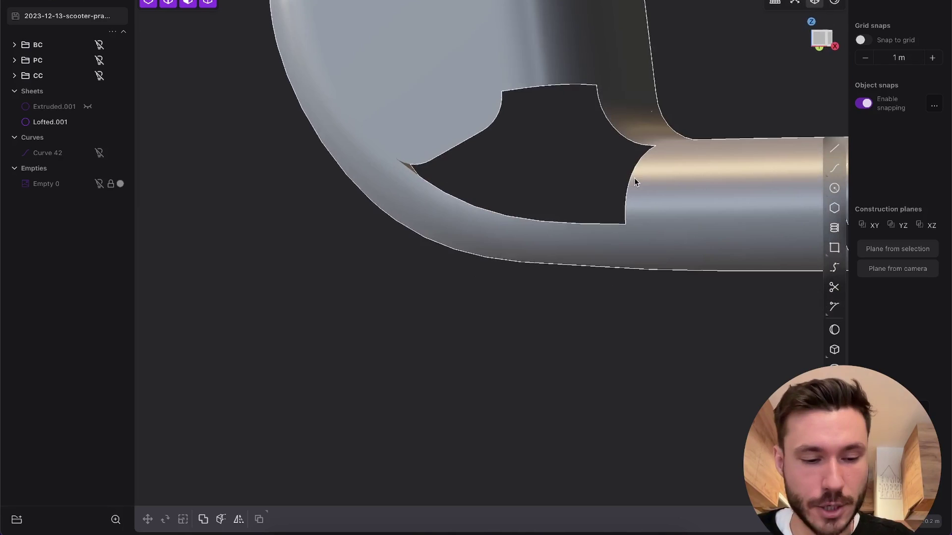
key("2")
double_click(562, 97)
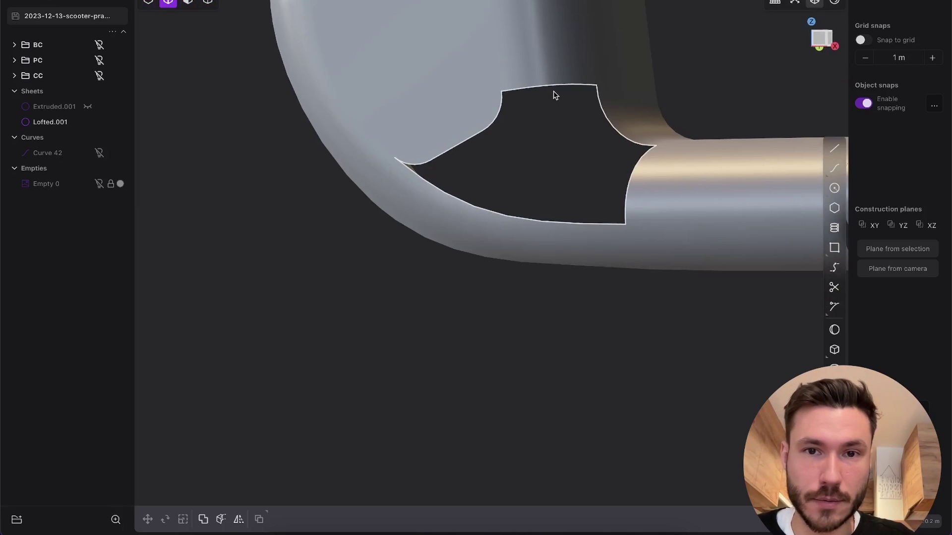
key("e")
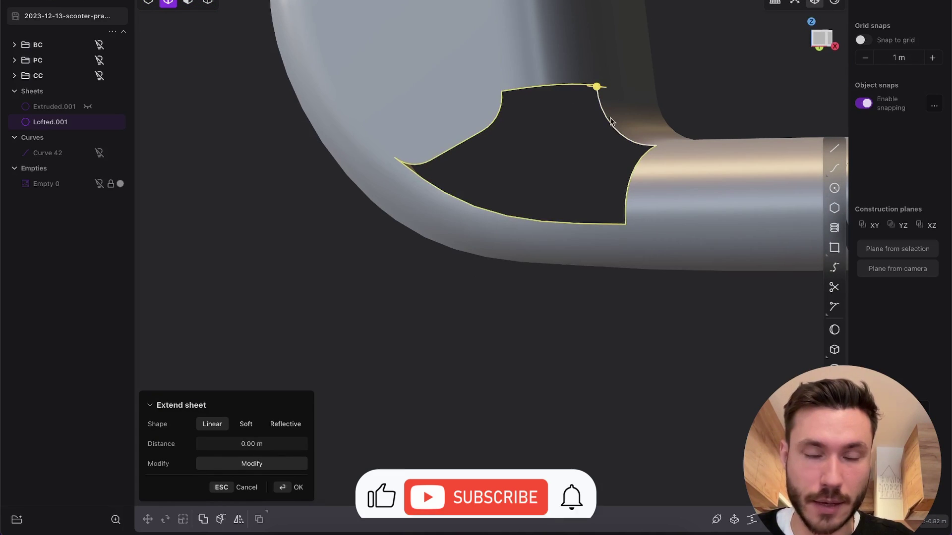
key("p")
middle_click_drag(731, 215, 688, 175)
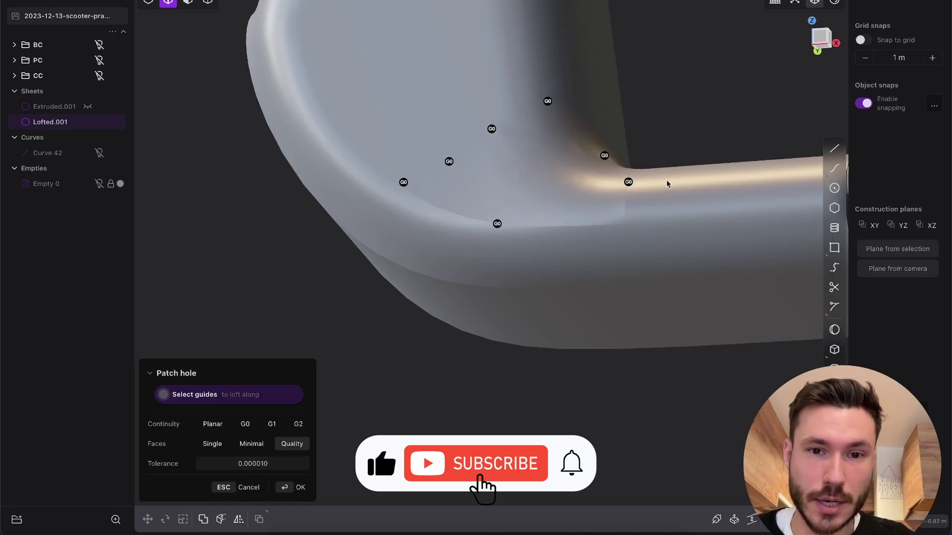
middle_click_drag(694, 212, 580, 176)
left_click(545, 183)
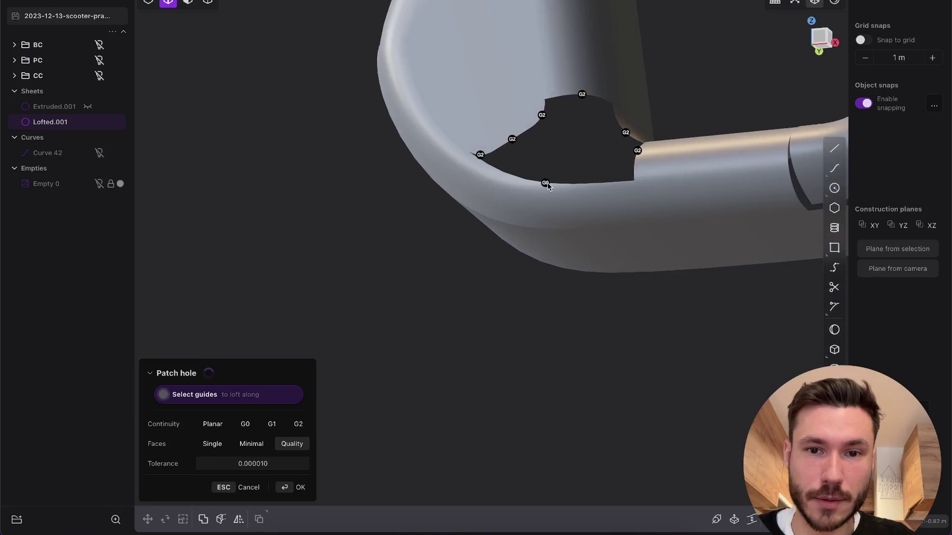
key("Escape")
middle_click_drag(666, 179, 505, 126)
left_click(442, 215)
middle_click_drag(427, 211, 514, 113)
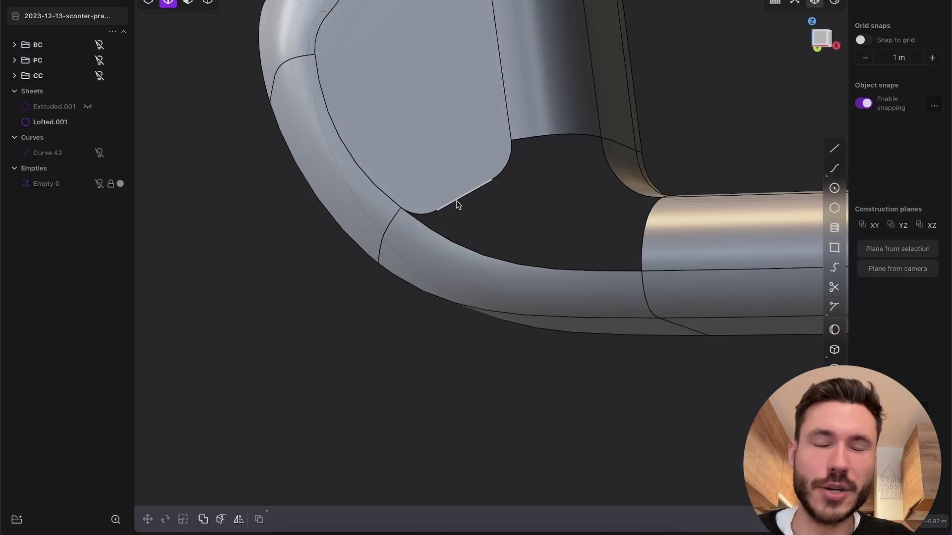
In the side view, draw an arched three-point curve across the flat side face, from the lofted strip's end corner to the hole's upper corner
middle_click_drag(537, 125, 551, 105)
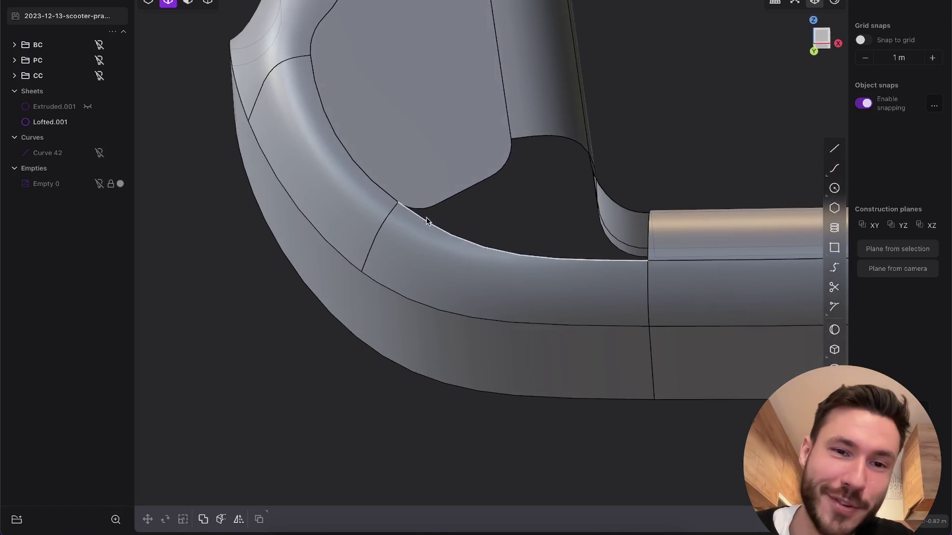
mouse_move(426, 218)
middle_mouse_down()
mouse_move(433, 161)
mouse_move(426, 218)
middle_mouse_up()
middle_click_drag(430, 173, 439, 212)
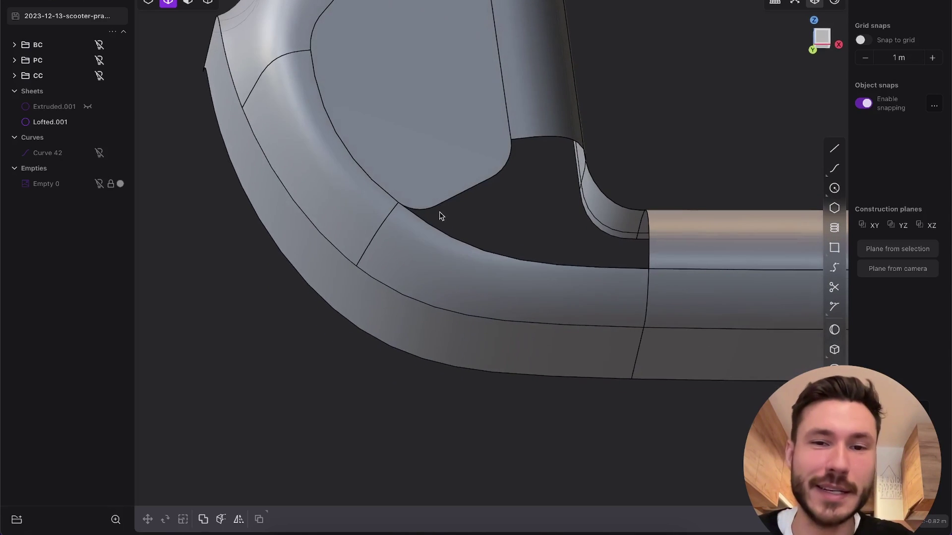
left_click(819, 42)
scroll(491, 159, "up", 2)
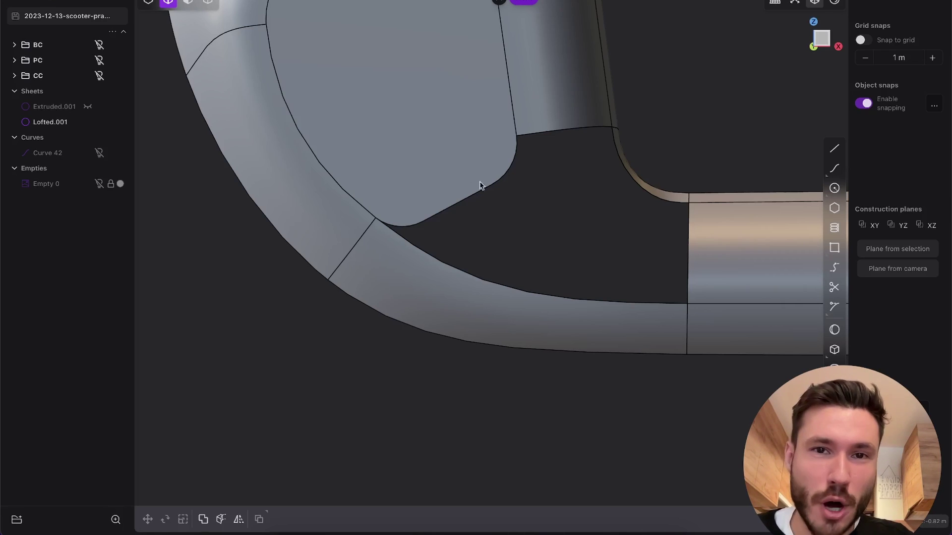
middle_click_drag(480, 186, 524, 239, "shift")
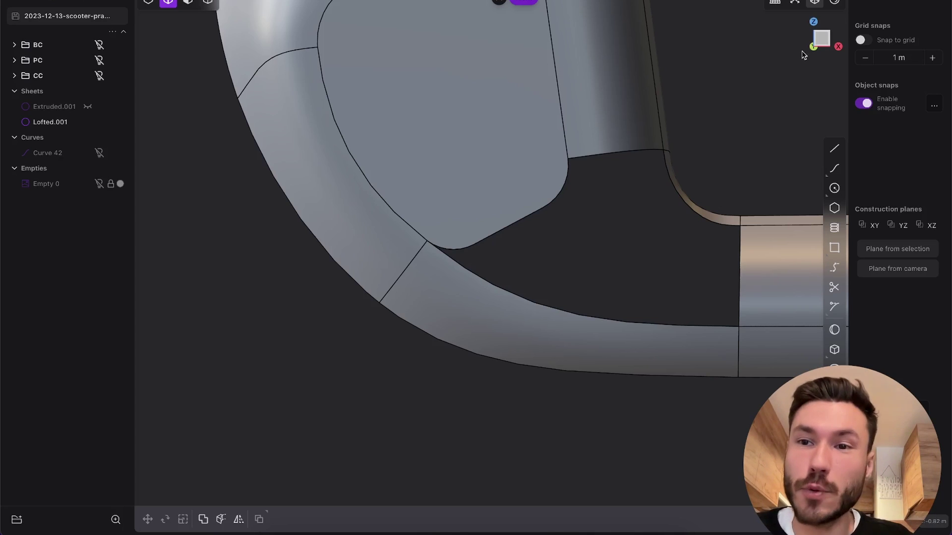
middle_click_drag(463, 222, 441, 224, "shift")
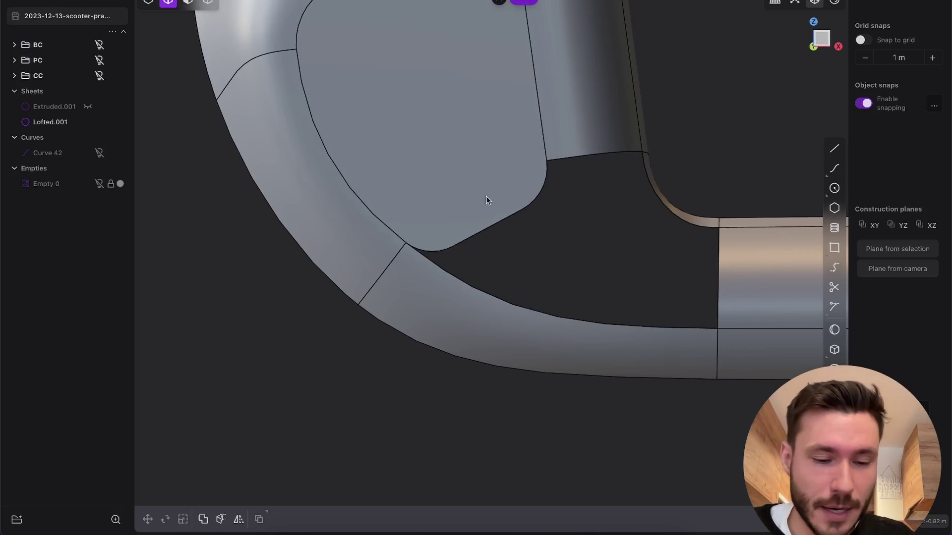
key("l")
left_click(406, 243)
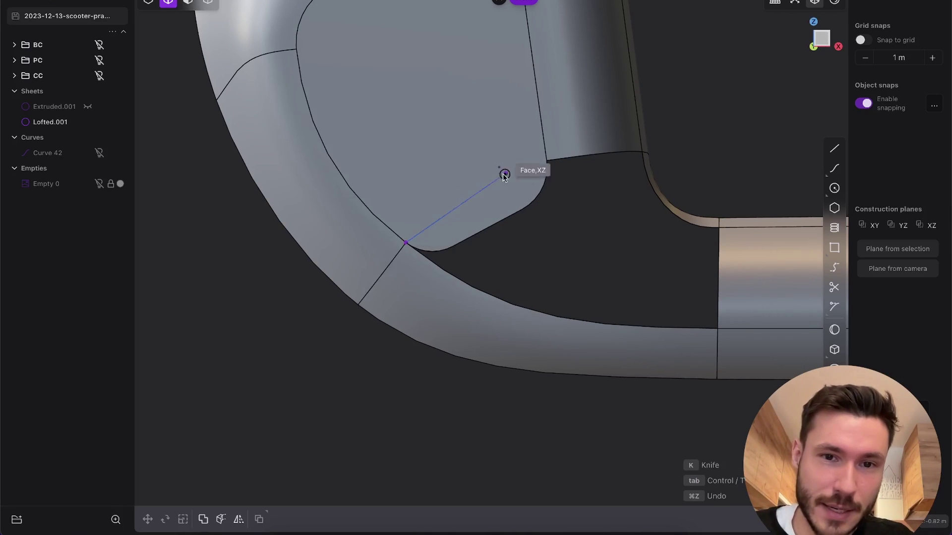
left_click(461, 179)
left_click(547, 160)
right_click(617, 159)
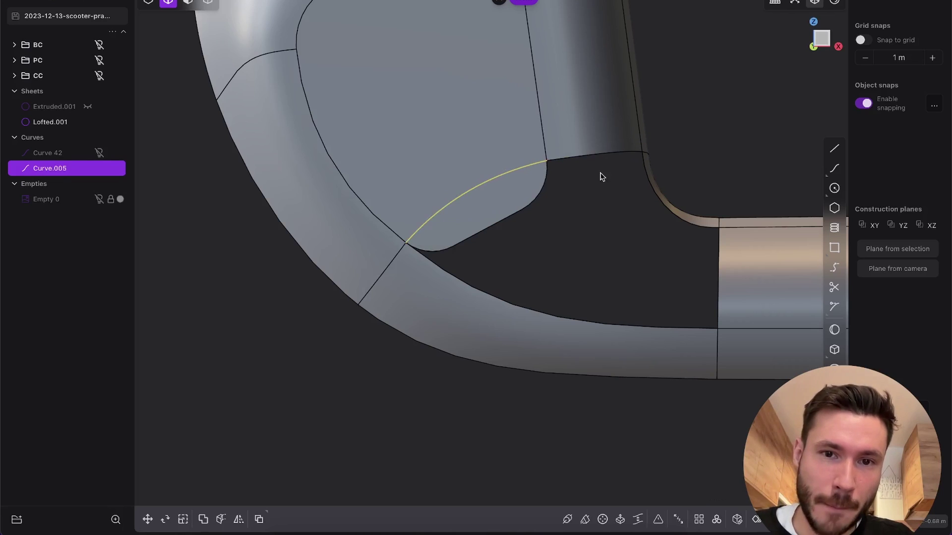
Cut the body sheet's flat side face with the arched curve
key("c")
left_click(498, 214)
right_click(541, 231)
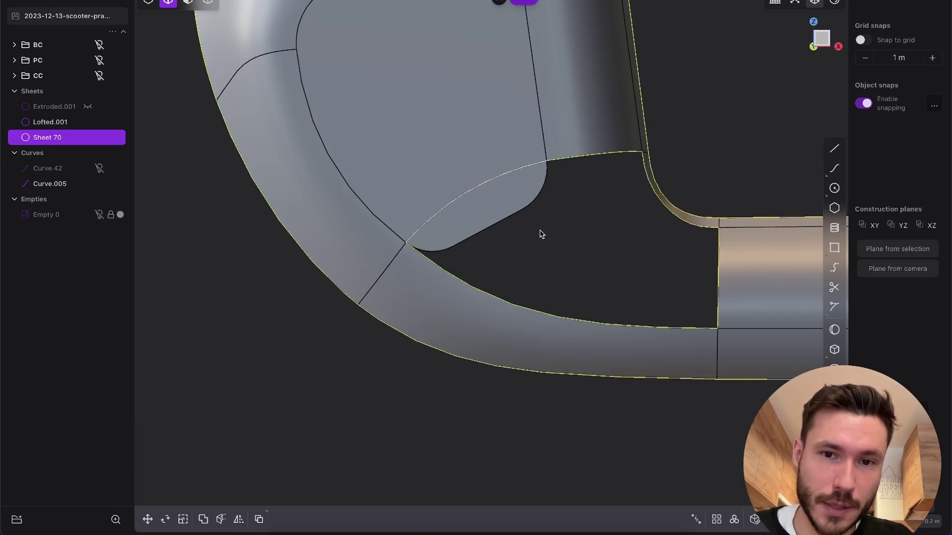
Delete the cut-off rounded piece of the side face and the arched cutting curve
key("Escape")
left_click(536, 197)
key("s")
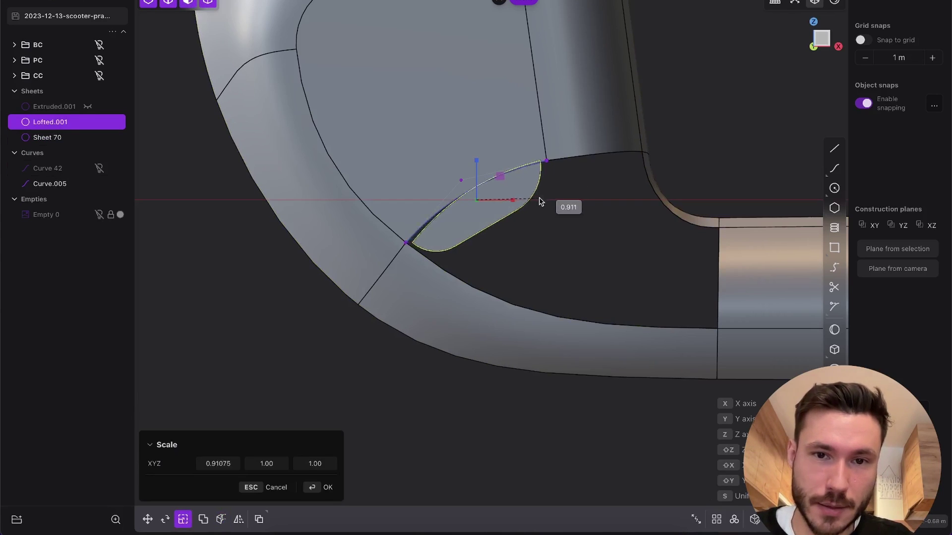
key("Escape")
key("Delete")
left_click(494, 180)
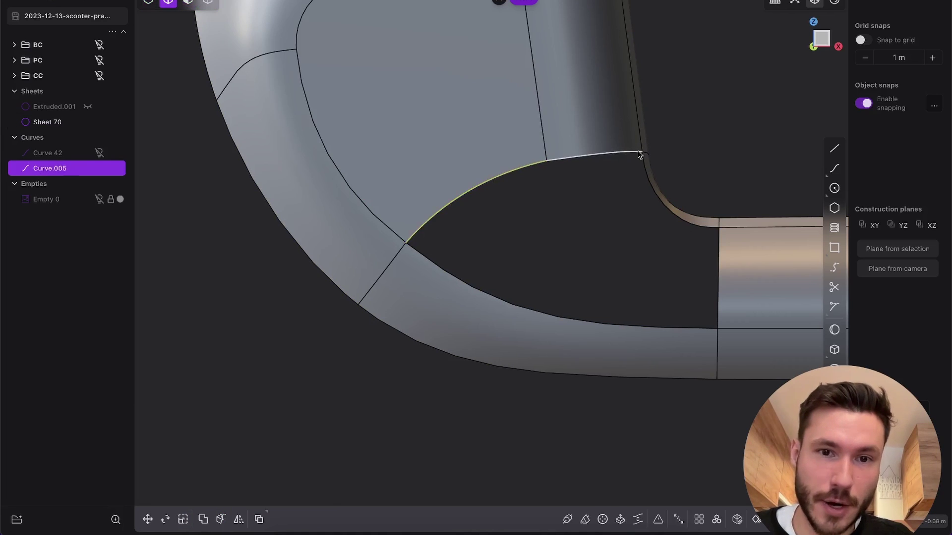
key("Delete")
Start a hole patch from the full loop of edges around the reshaped opening
middle_click_drag(641, 171, 454, 155)
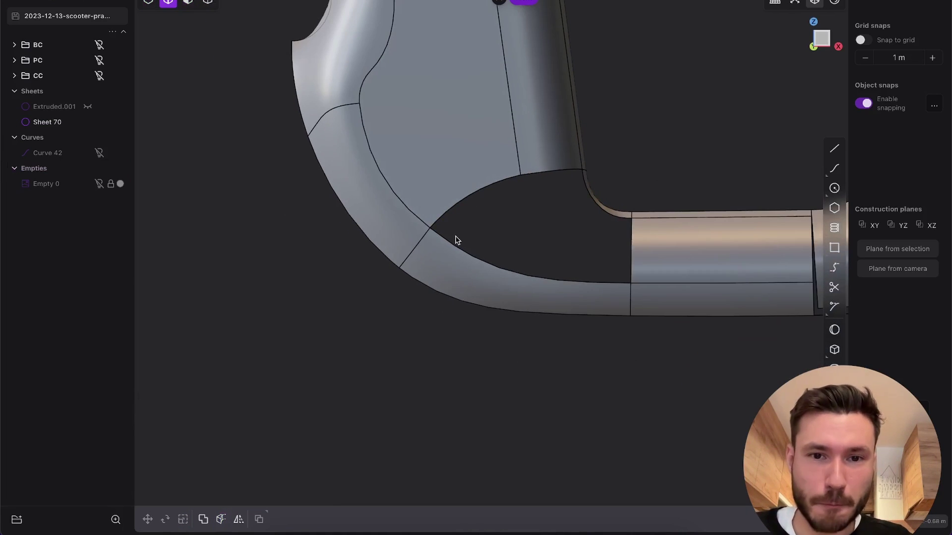
middle_click_drag(503, 179, 479, 151)
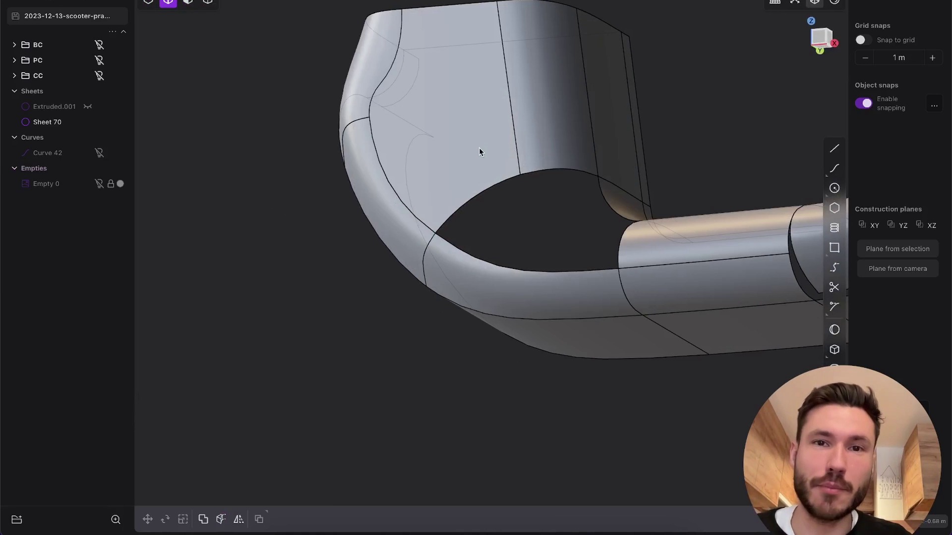
middle_click_drag(438, 183, 570, 206)
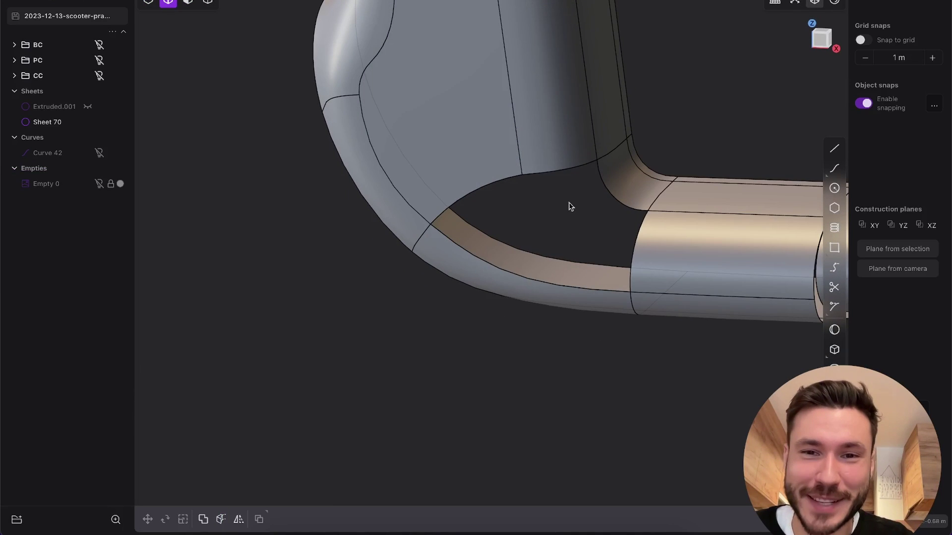
double_click(563, 172)
key("l")
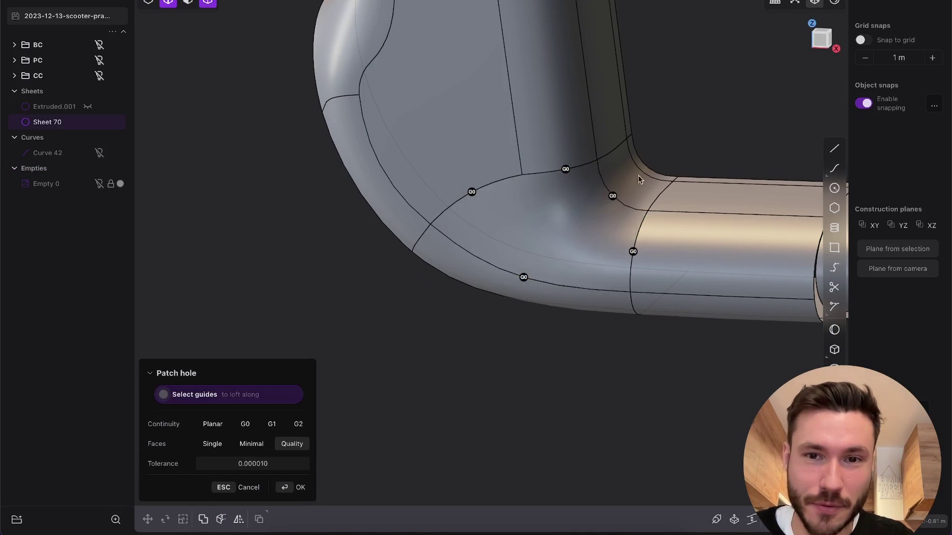
Give the patch G2 continuity at the seat's rounded edge and footboard end, G1 at the inner corner and lofted strip, and finish it
middle_click_drag(563, 127, 595, 107)
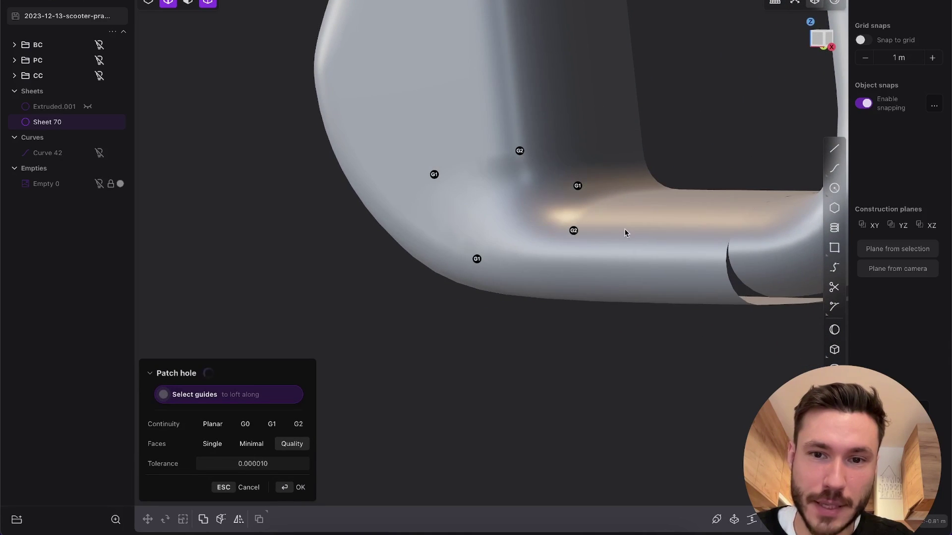
middle_click_drag(625, 233, 601, 184)
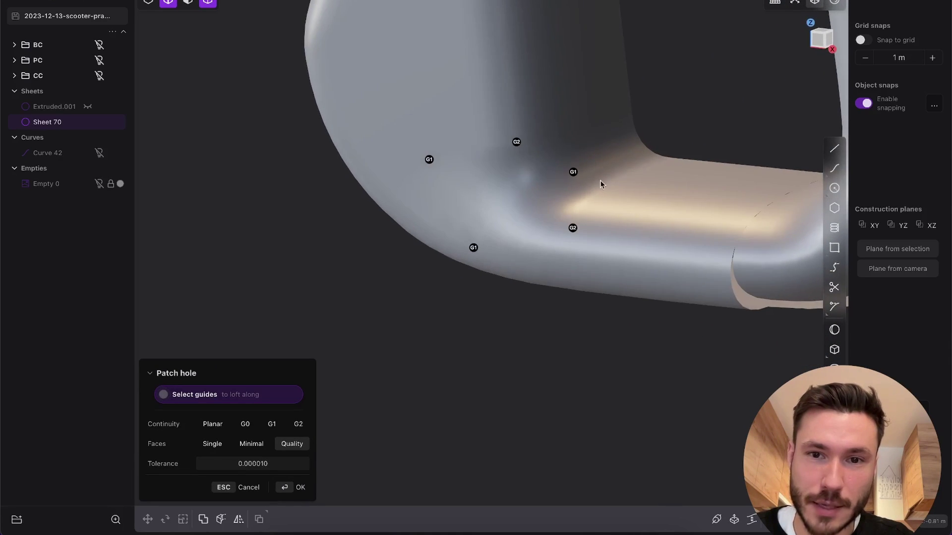
left_click(430, 160)
mouse_move(471, 108)
middle_mouse_down()
mouse_move(475, 261)
mouse_move(580, 262)
mouse_move(535, 269)
mouse_move(535, 251)
mouse_move(707, 106)
mouse_move(516, 284)
mouse_move(529, 271)
middle_mouse_up()
key("Return")
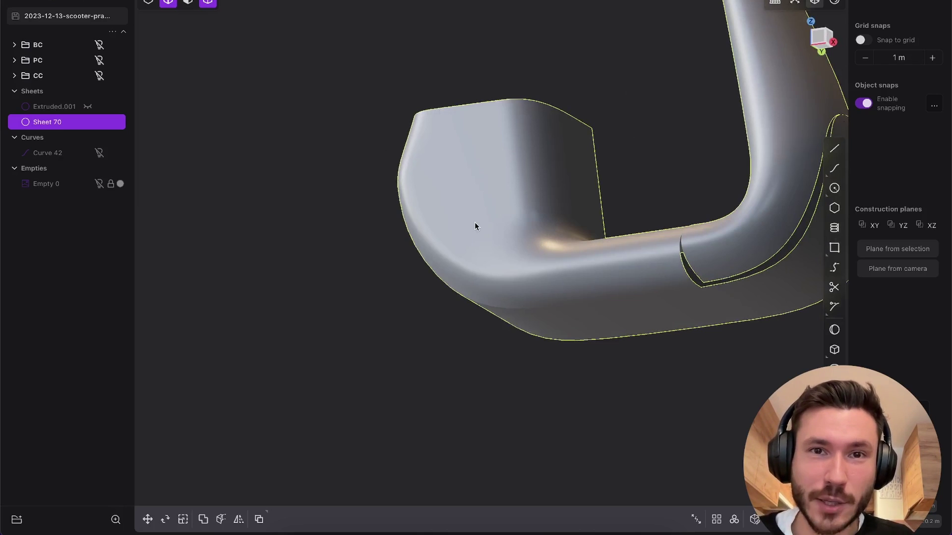
Examine the shading of the patched transition between seat and footboard from several angles
middle_click_drag(474, 226, 514, 255)
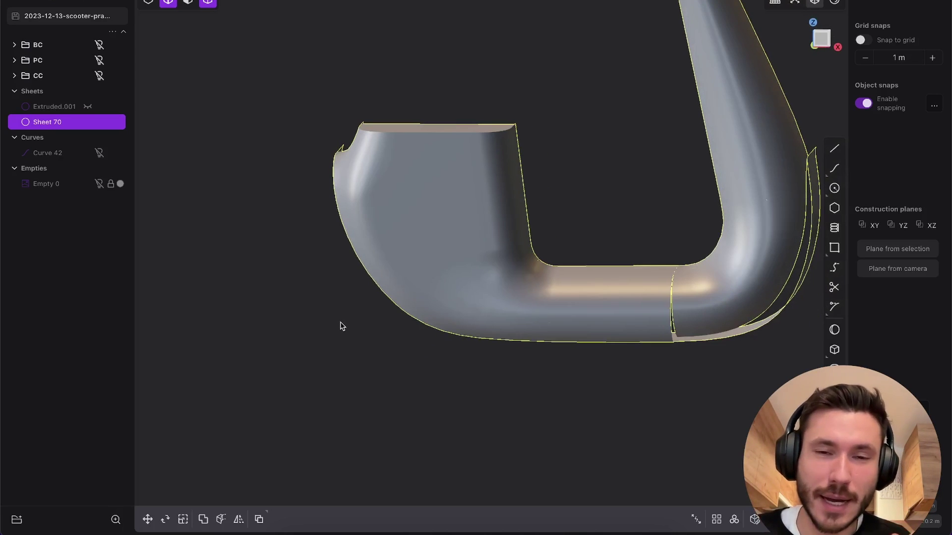
middle_click_drag(463, 270, 479, 246)
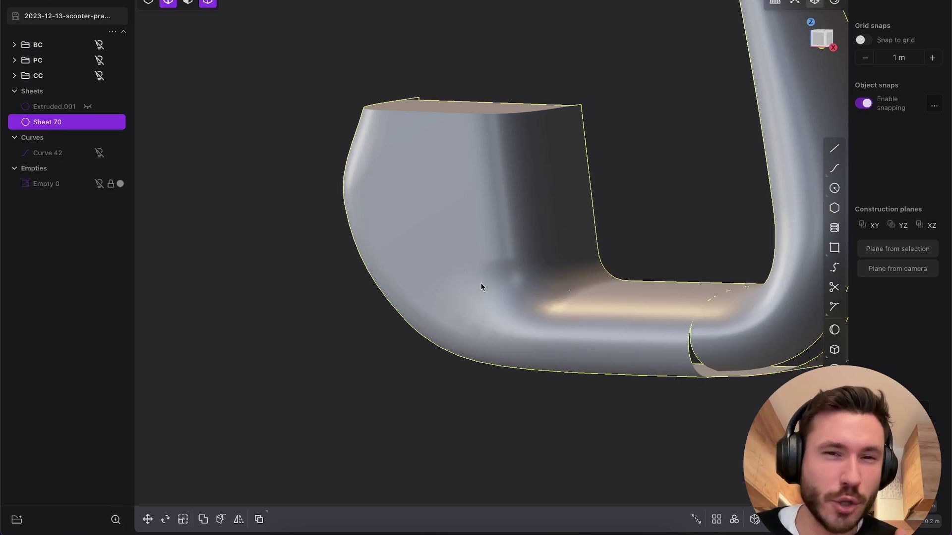
middle_click_drag(551, 243, 338, 368, "shift")
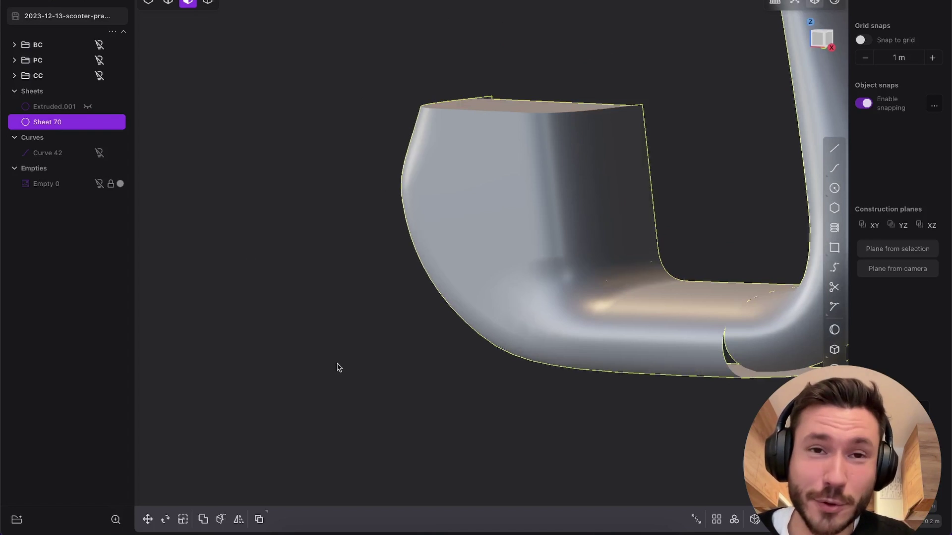
middle_click_drag(620, 242, 530, 272, "shift")
scroll(555, 225, "up", 3)
scroll(542, 257, "down", 6)
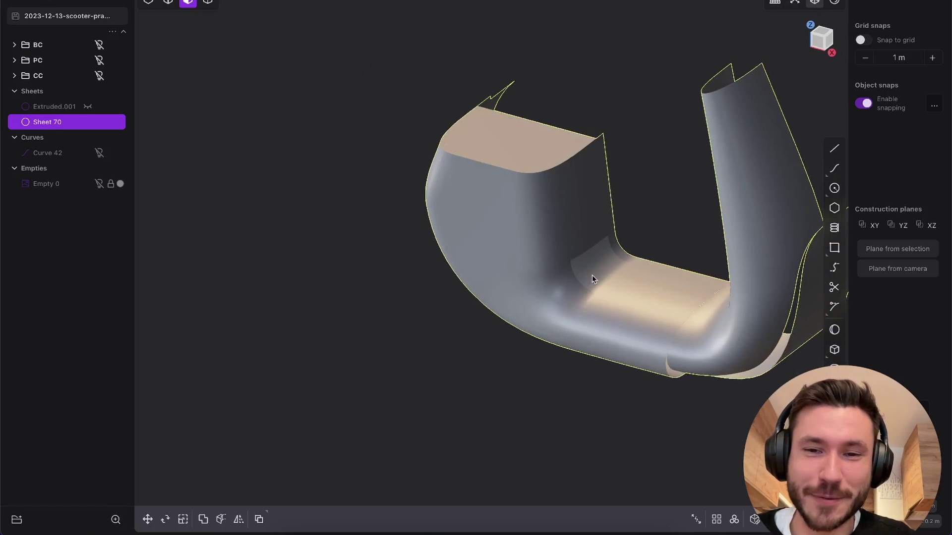
middle_click_drag(593, 276, 668, 246)
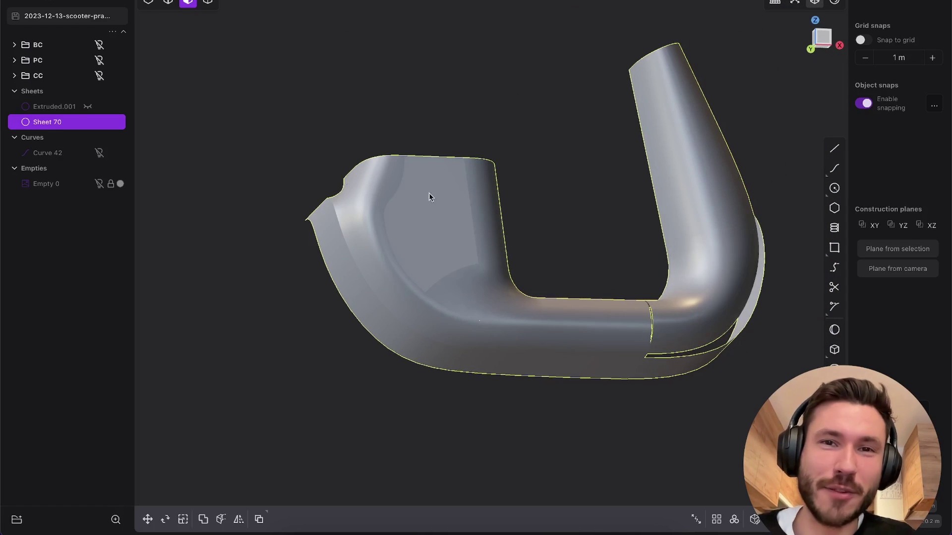
middle_click_drag(429, 193, 450, 305)
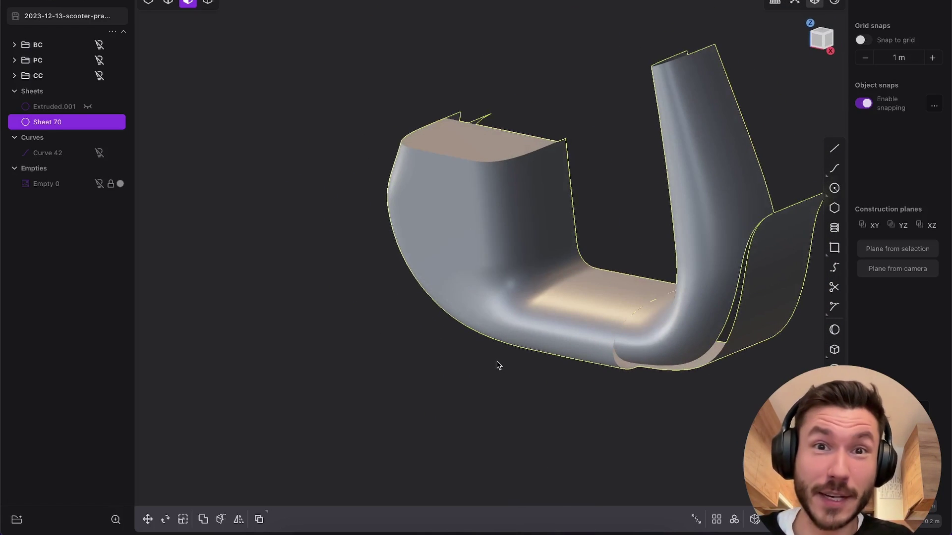